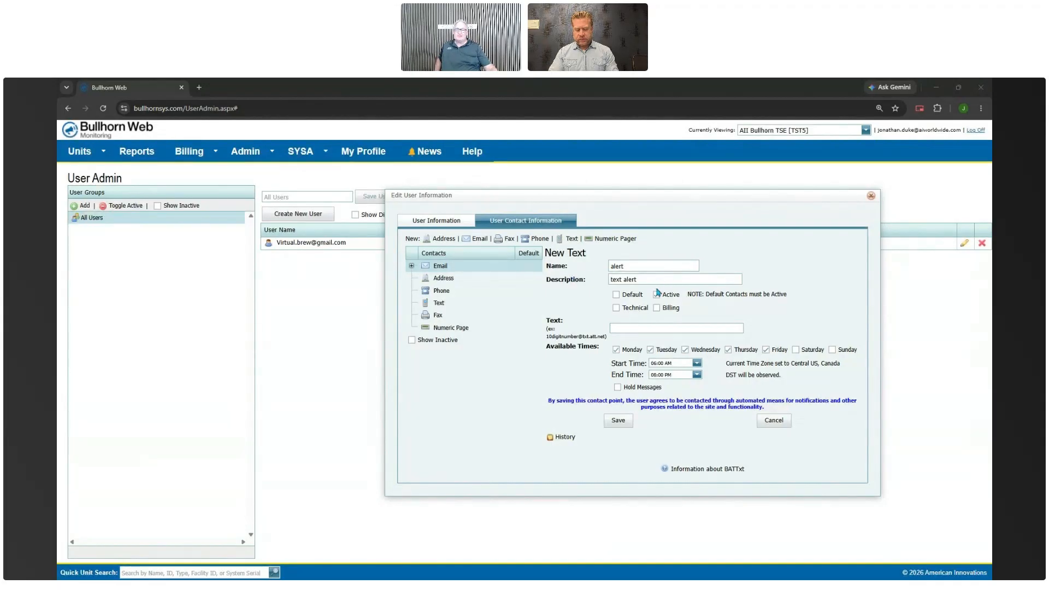
Focus the Text address field of the new 'alert' text contact
left_click(615, 327)
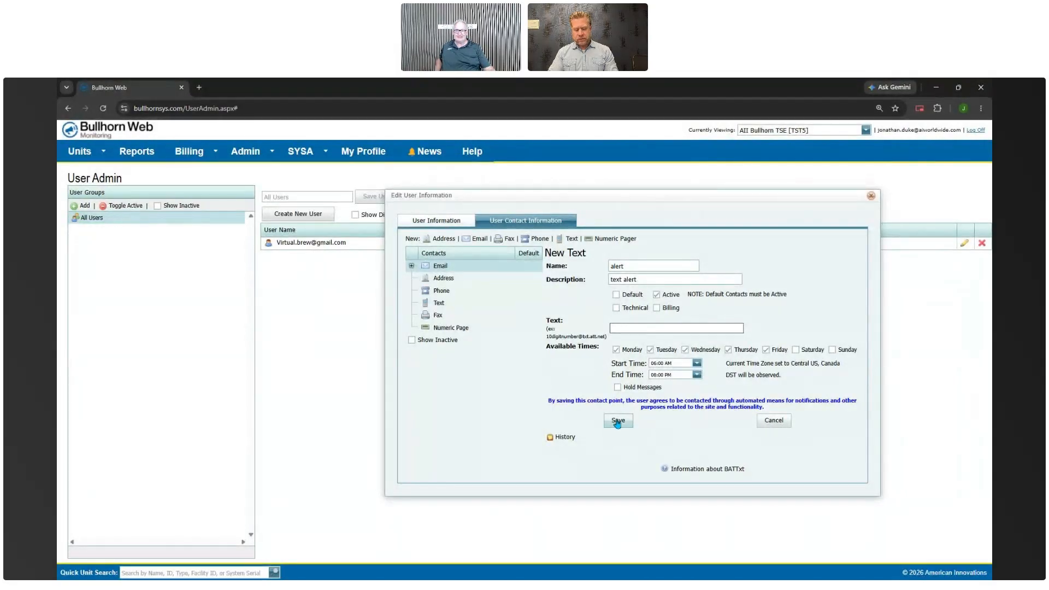
left_click(641, 329)
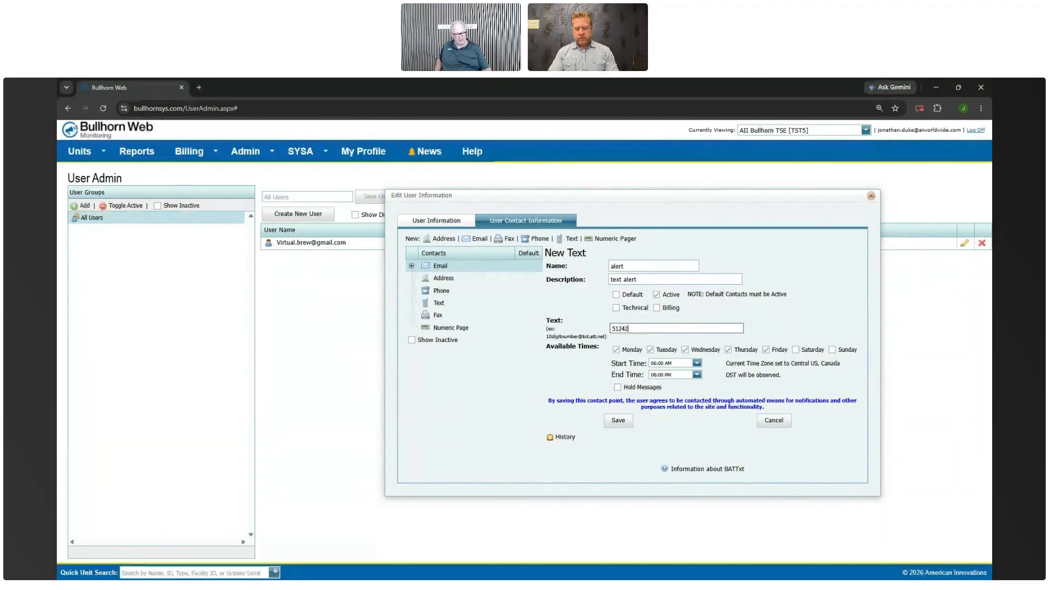
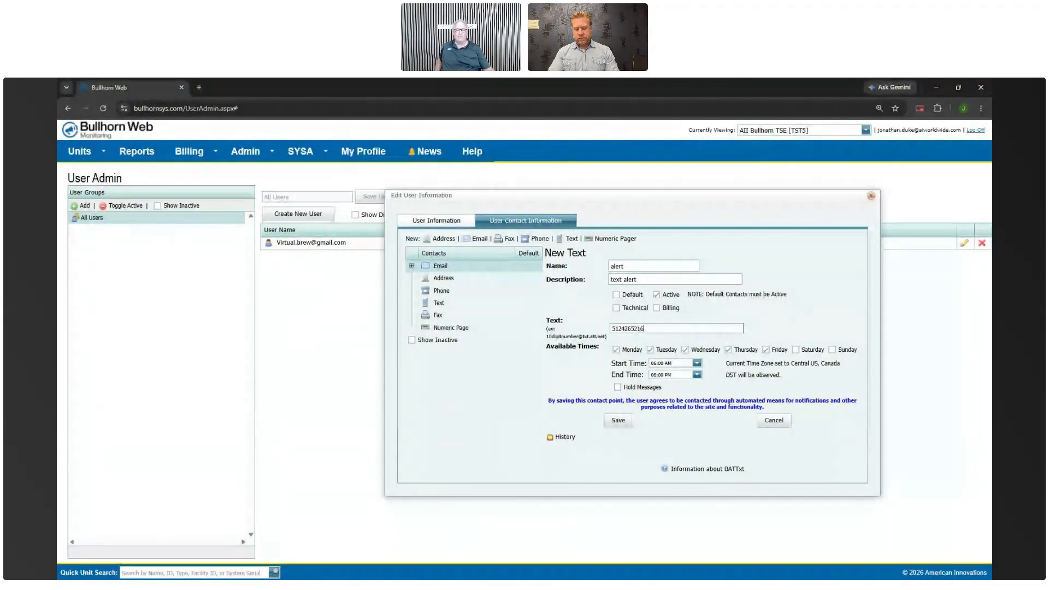
left_click(615, 420)
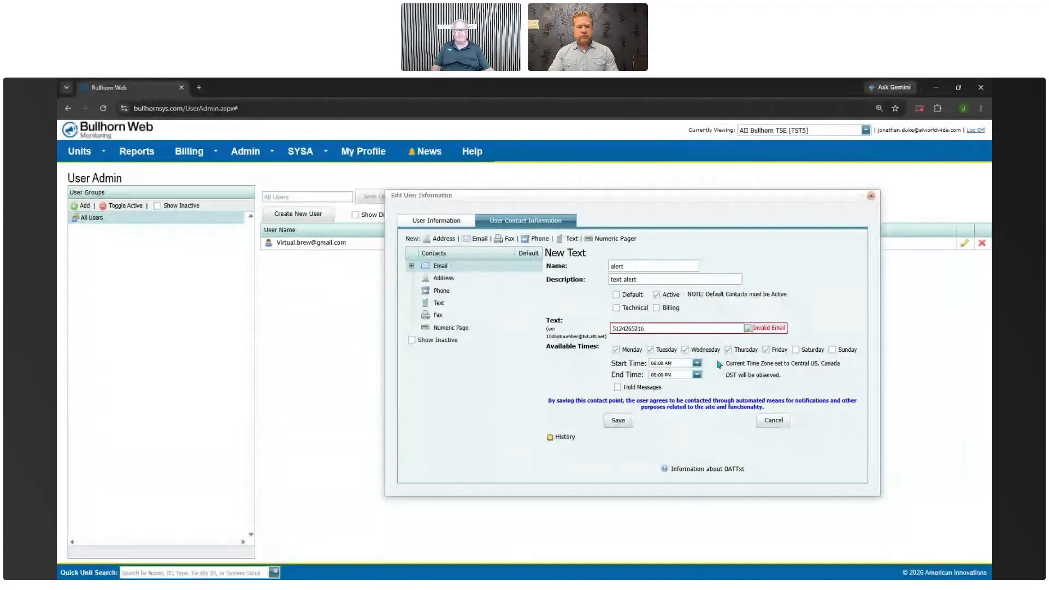
left_click(660, 328)
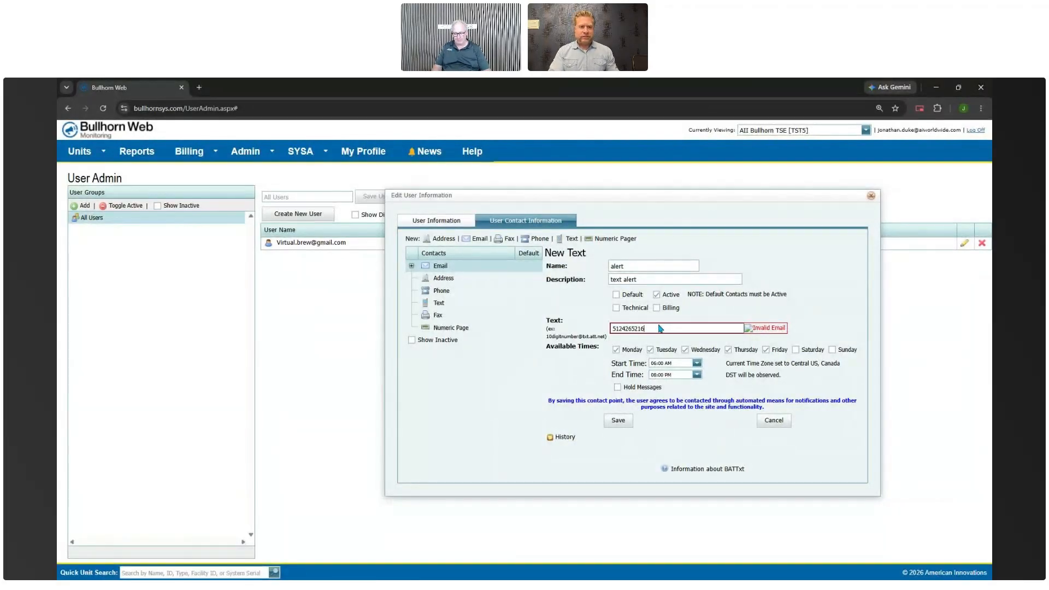
type("@a")
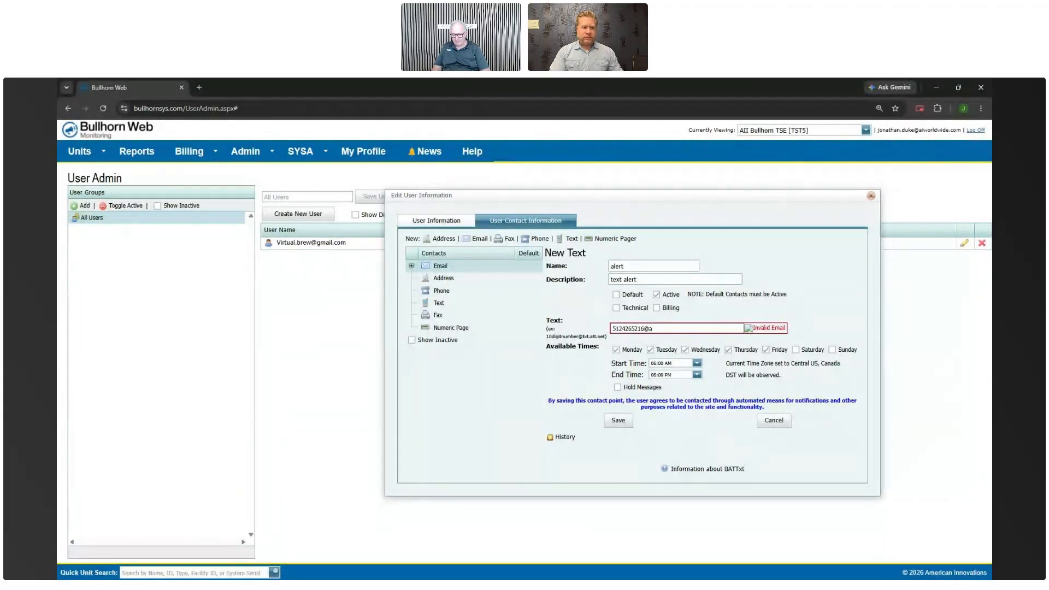
type("tt.com")
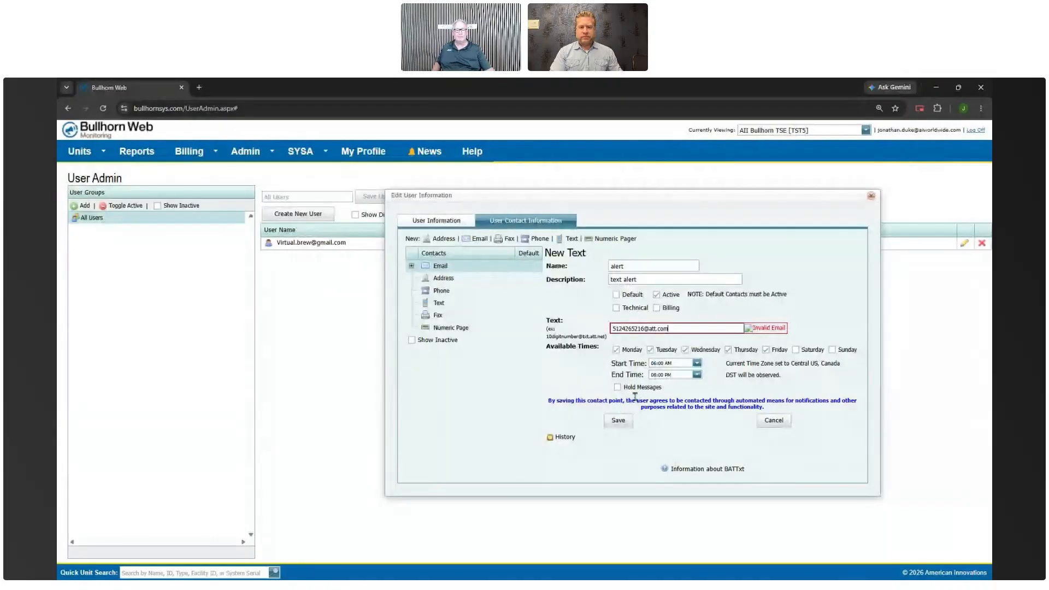
left_click(617, 421)
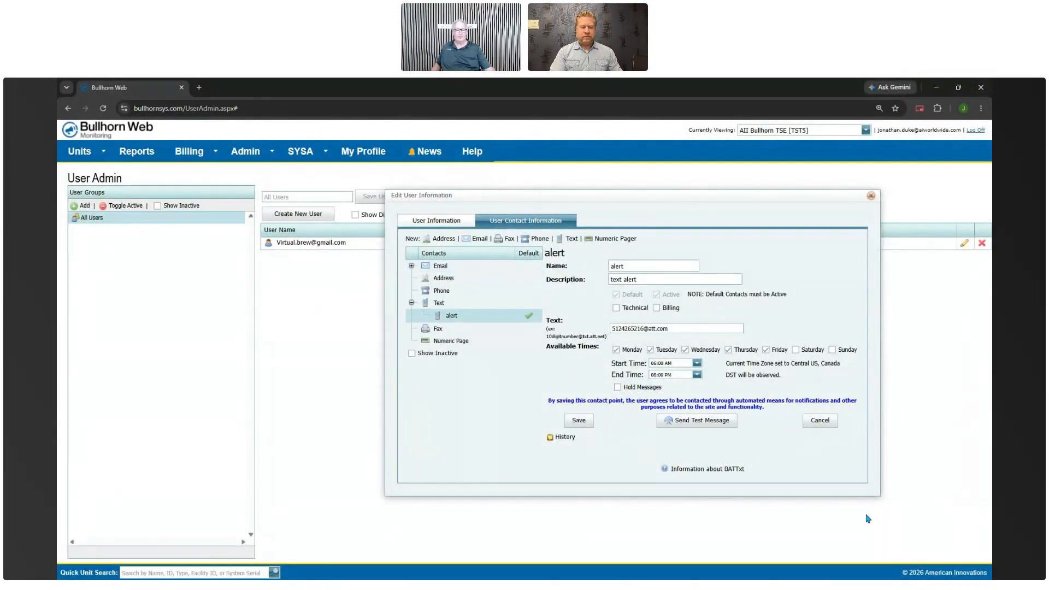
Close Edit User Information and bring up the Admin menu
left_click(873, 198)
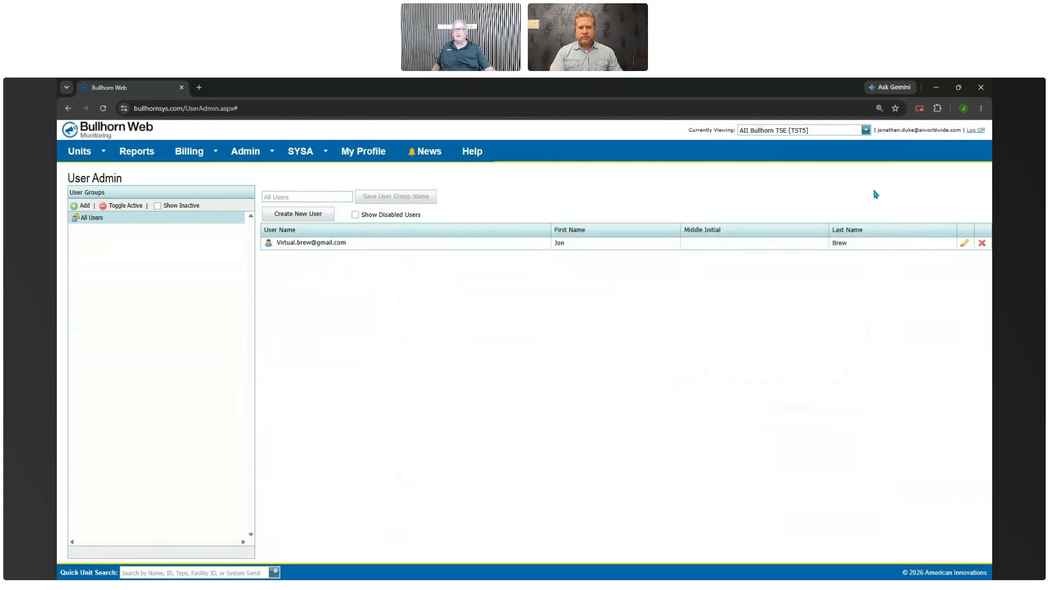
left_click(255, 156)
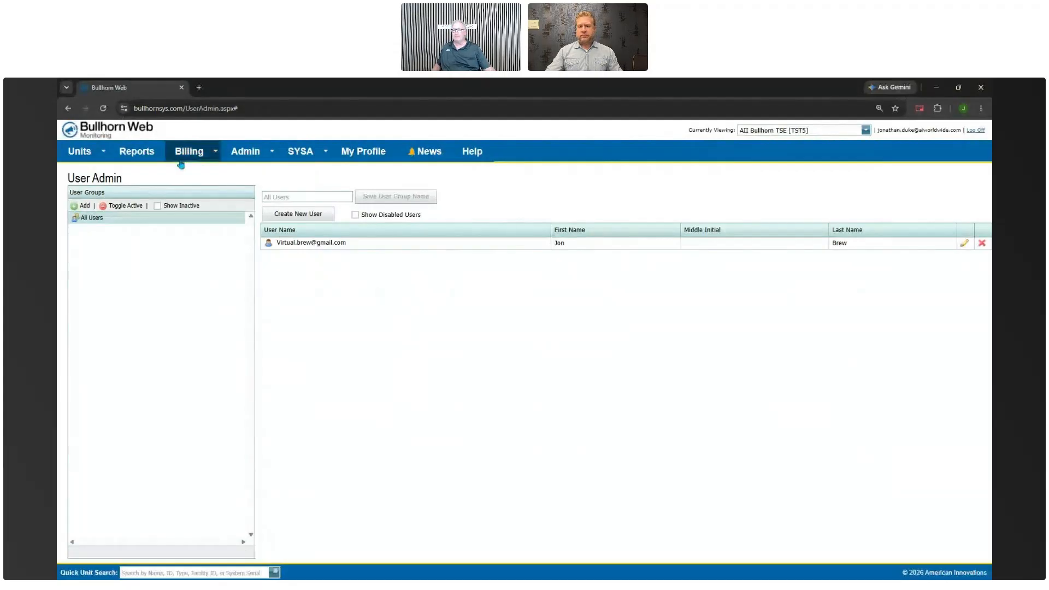
mouse_move(257, 158)
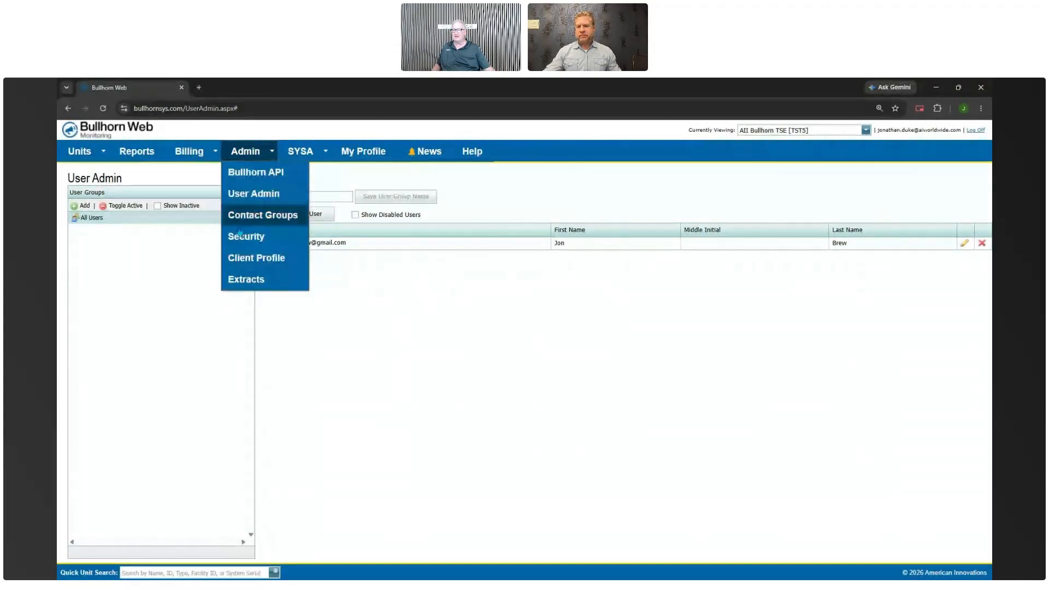
In Admin > Security, add the user to the Billing Admin role
left_click(252, 239)
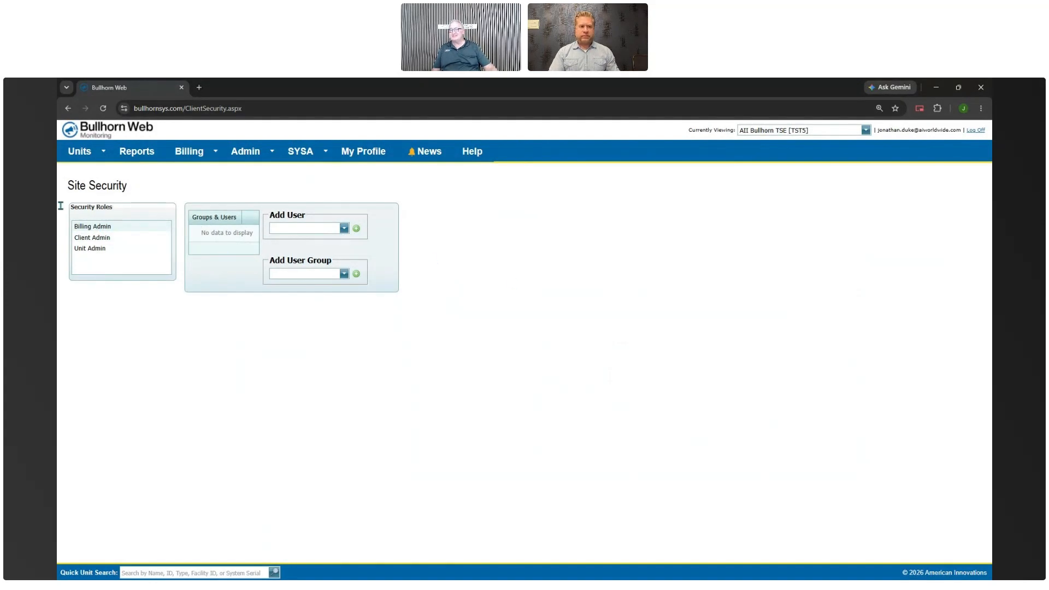
left_click(344, 229)
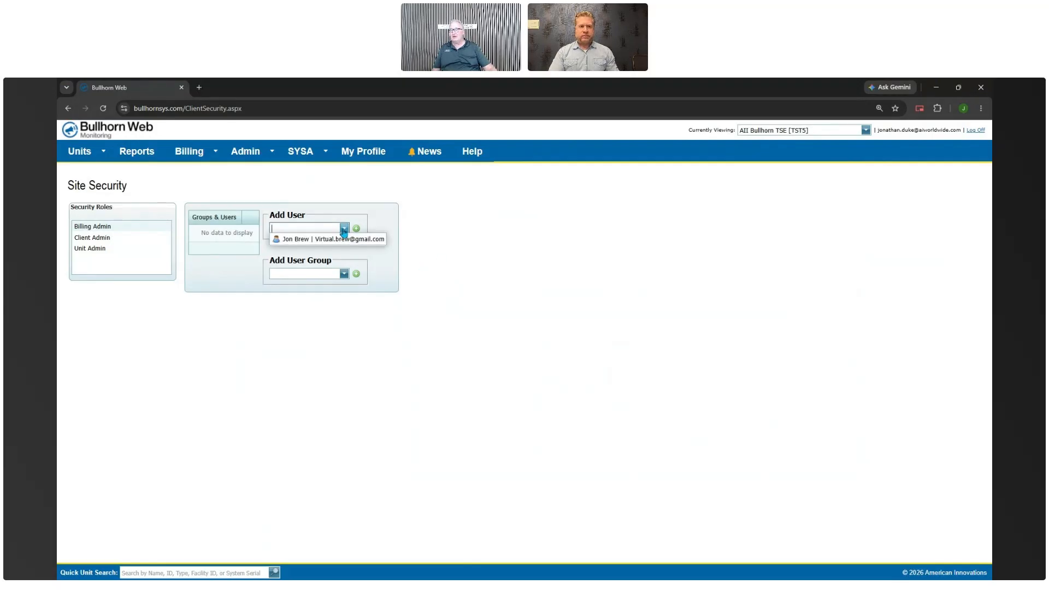
left_click(331, 240)
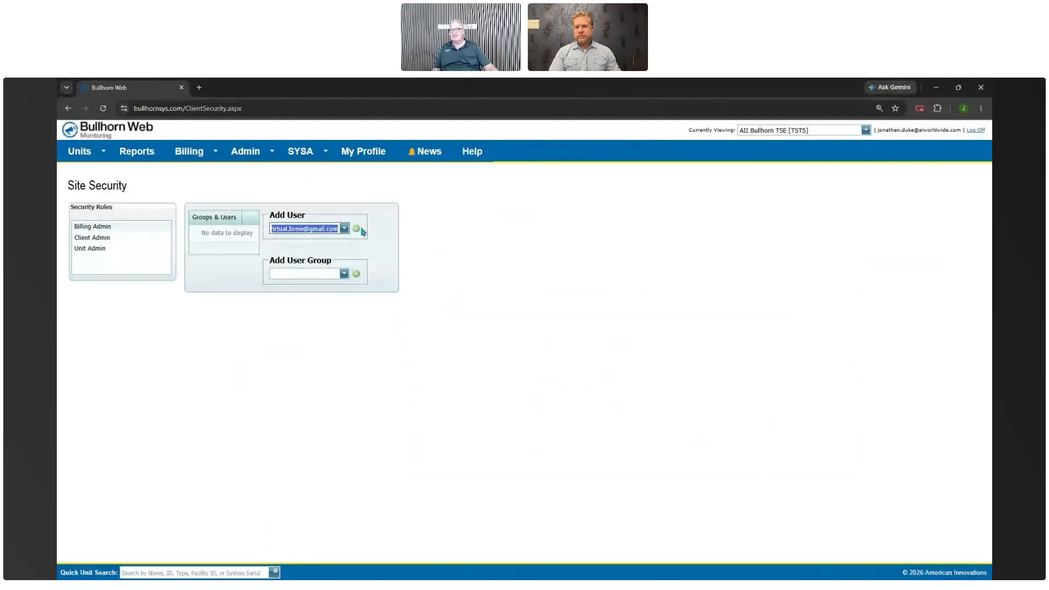
left_click(356, 230)
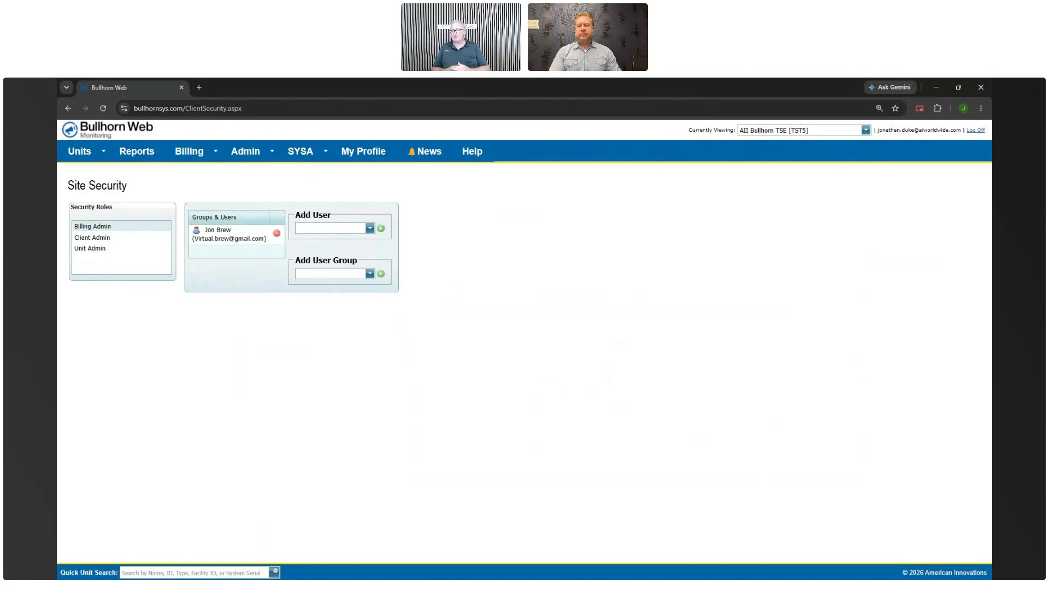
Select the Client Admin role and add the user to it
left_click(109, 239)
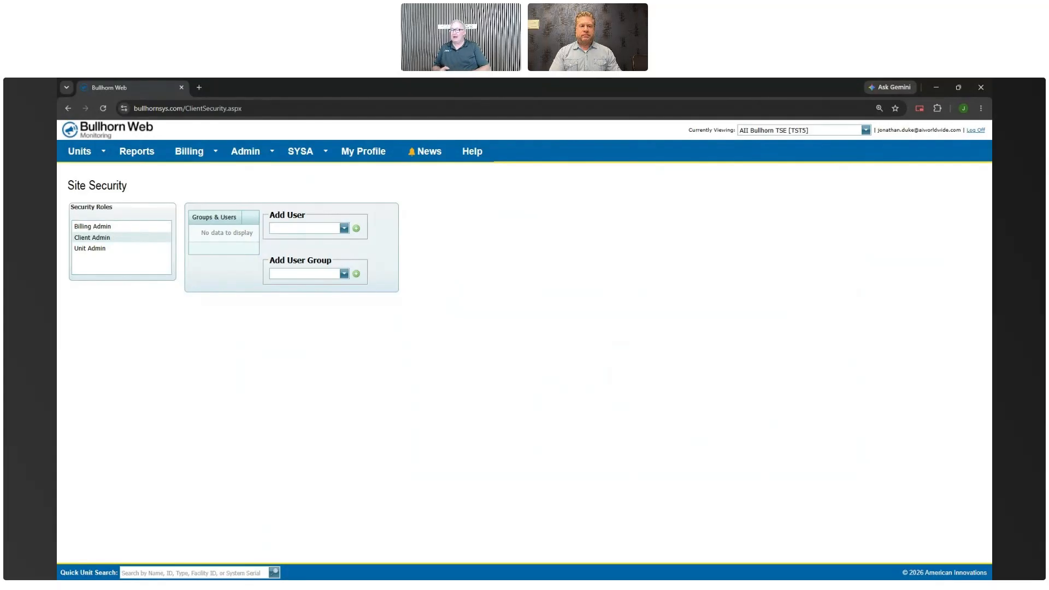
left_click(345, 229)
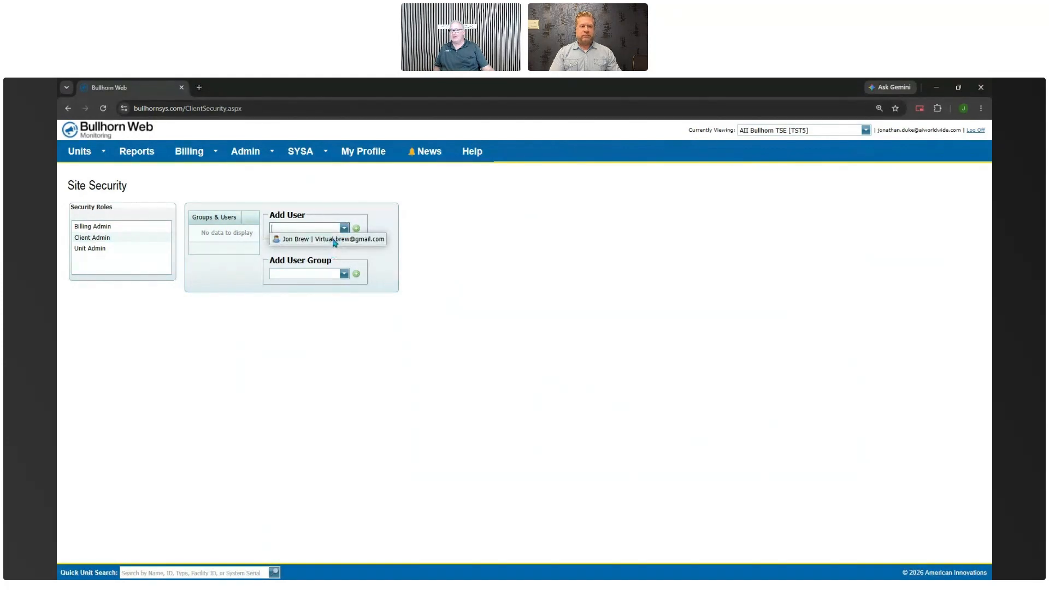
left_click(334, 239)
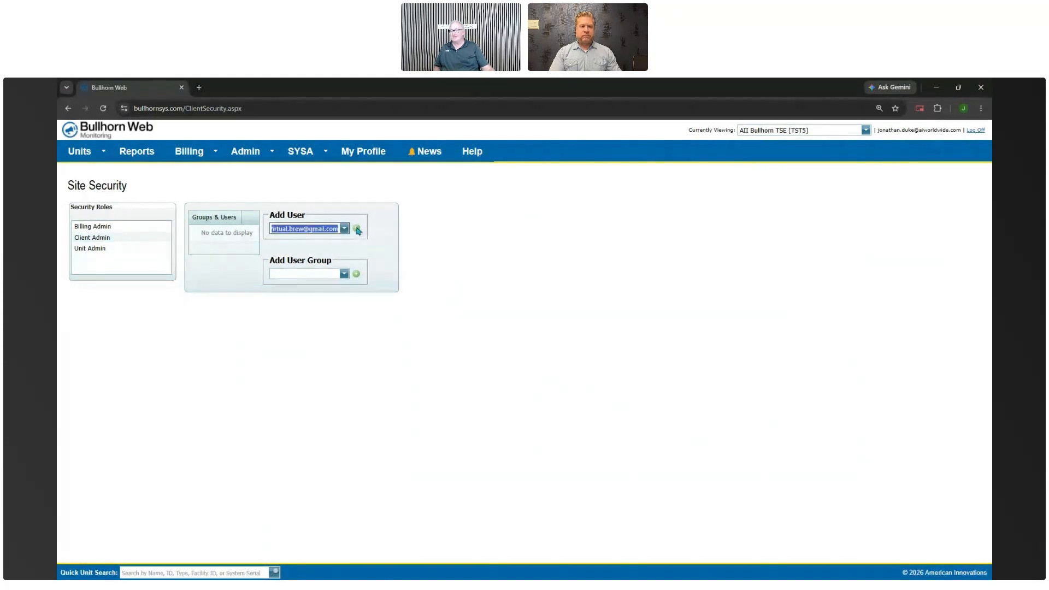
left_click(357, 229)
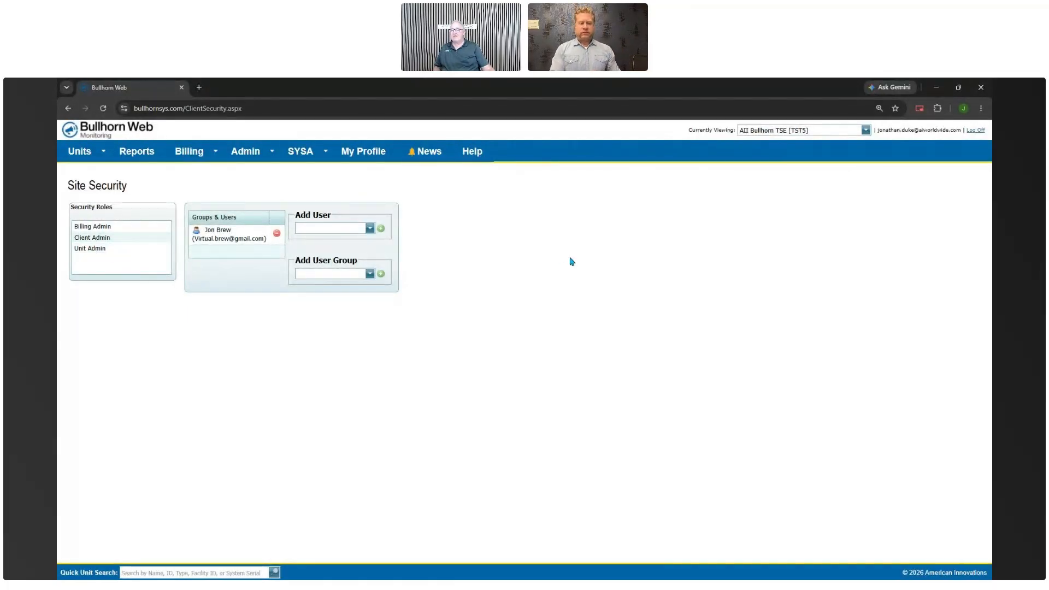
Select the Unit Admin role and add the user to it
left_click(104, 251)
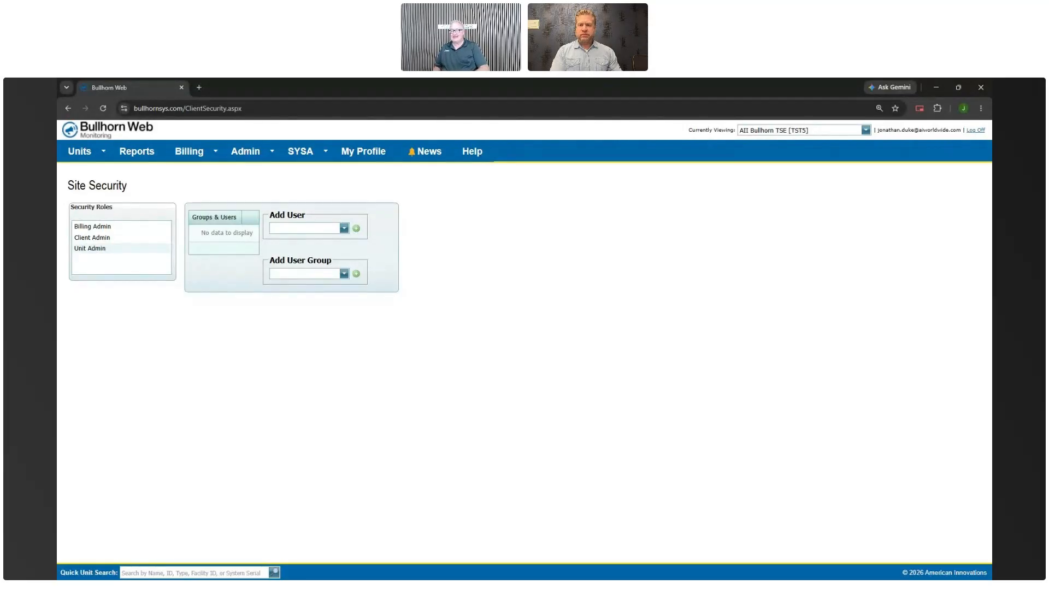
left_click(344, 229)
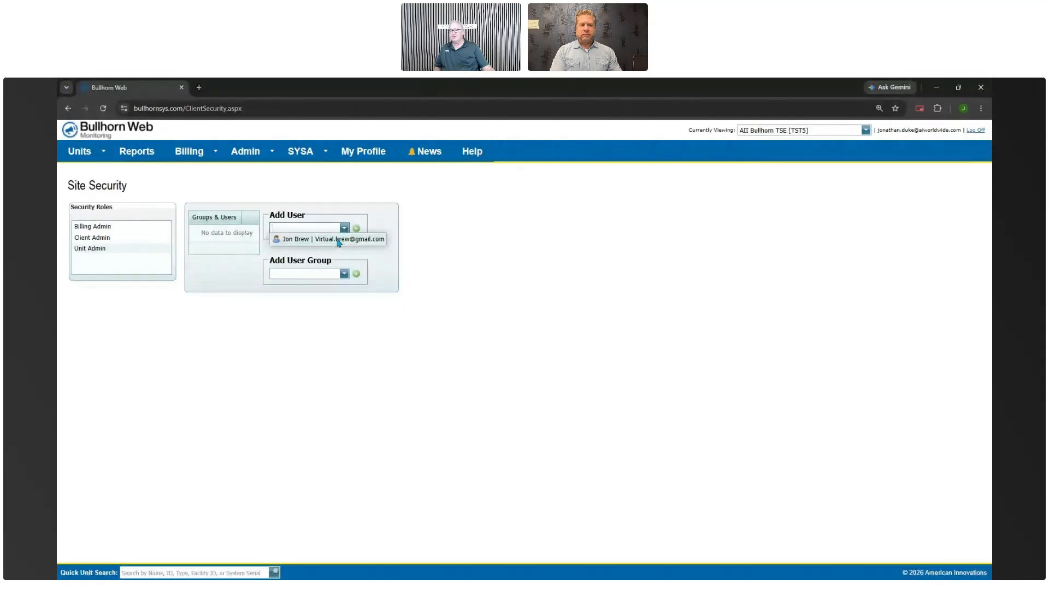
left_click(338, 240)
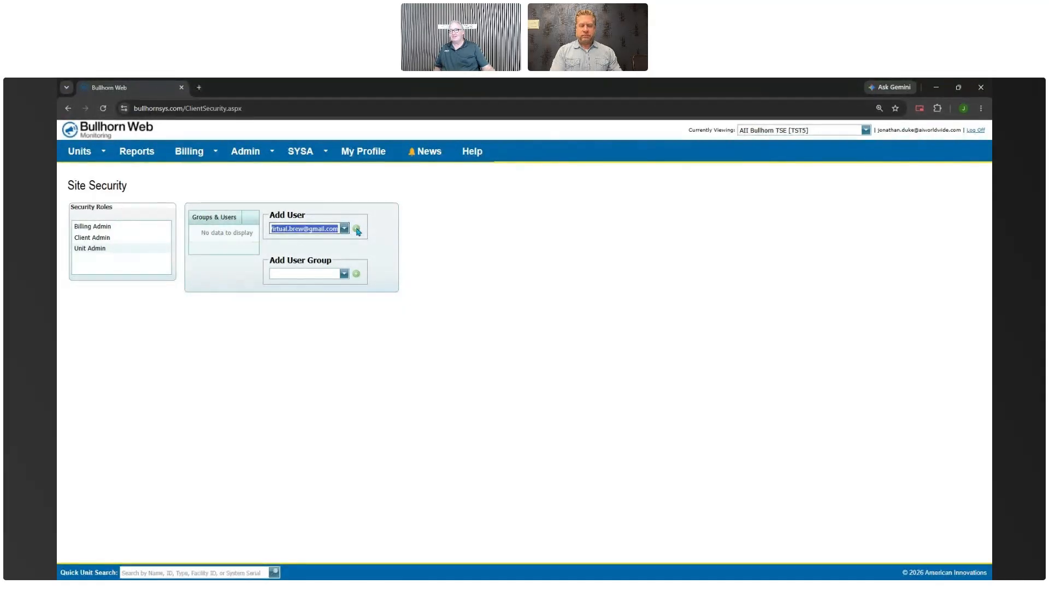
left_click(356, 229)
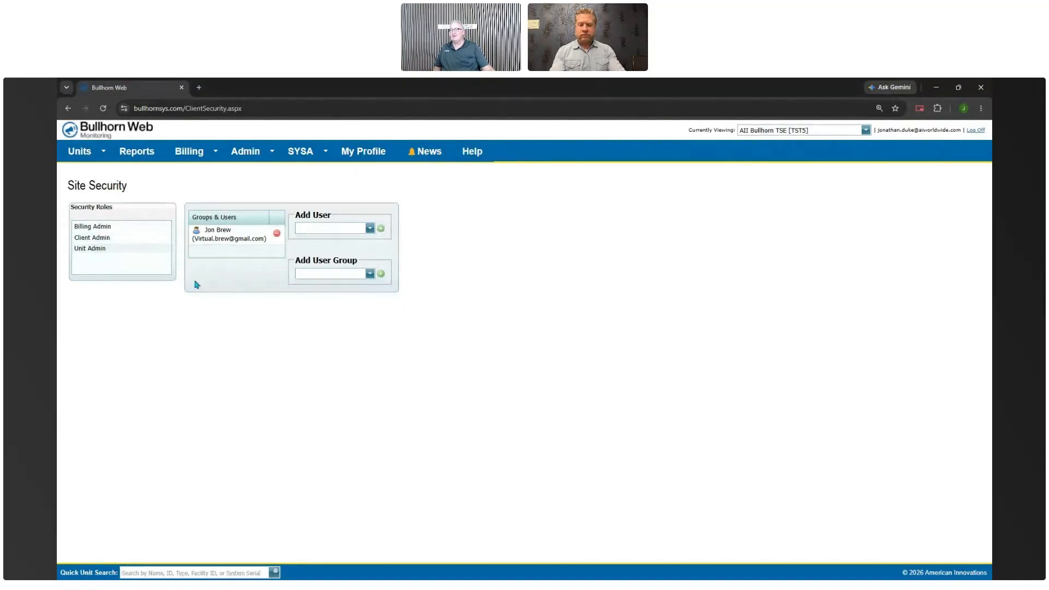
Return to the All Units page via the Bullhorn Web logo
left_click(97, 131)
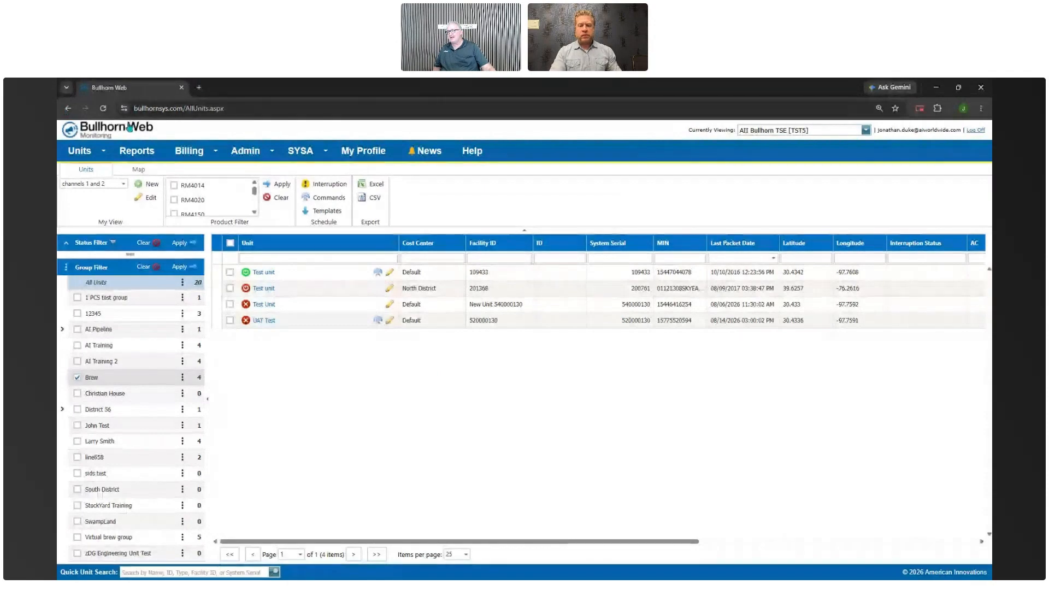
Open the Units menu, then the Brew group's options menu in the Group Filter
left_click(106, 154)
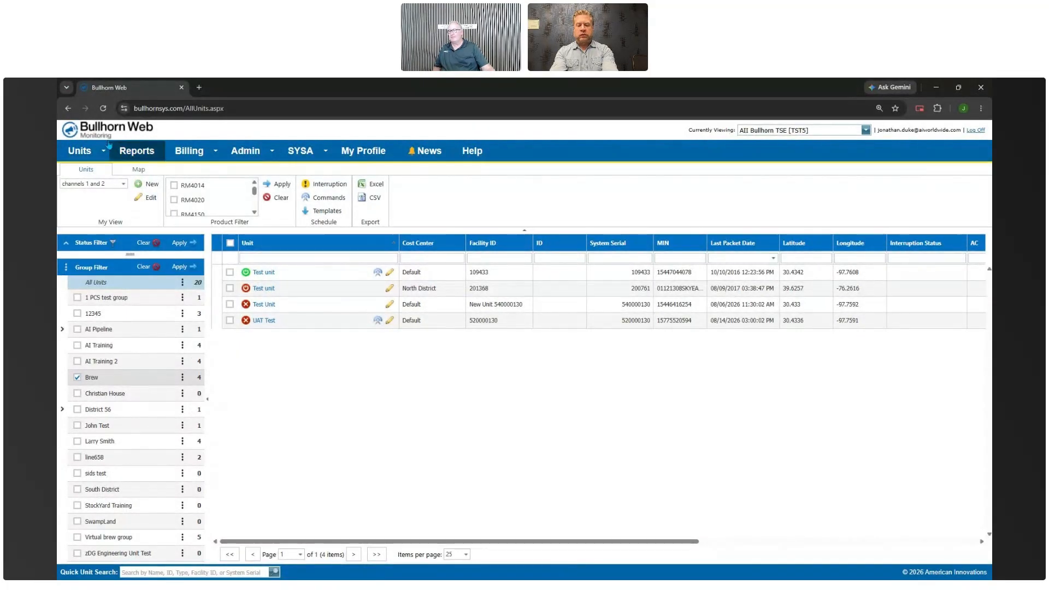
mouse_move(77, 159)
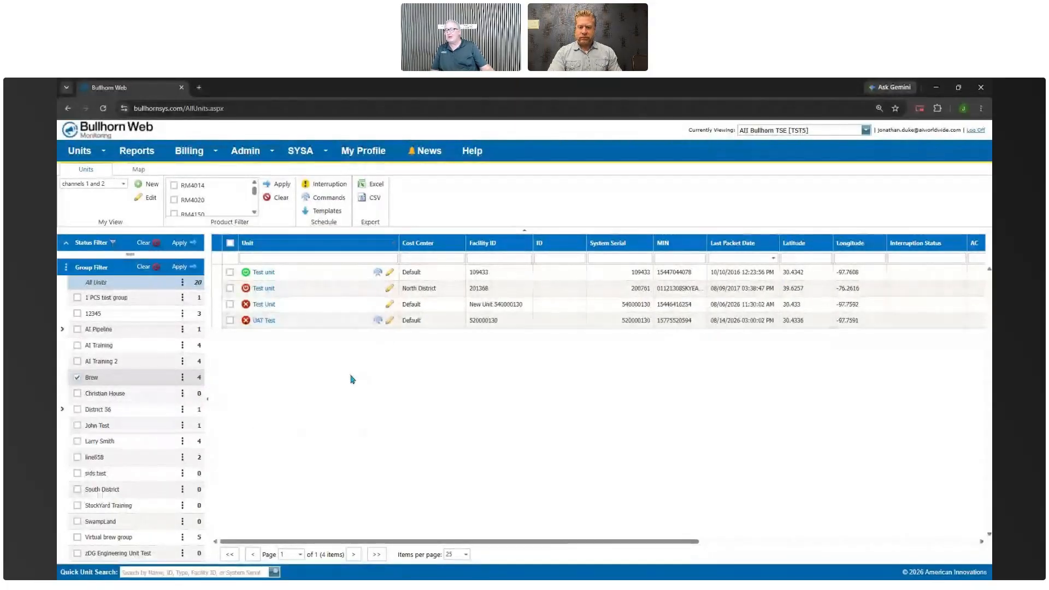
left_click(182, 376)
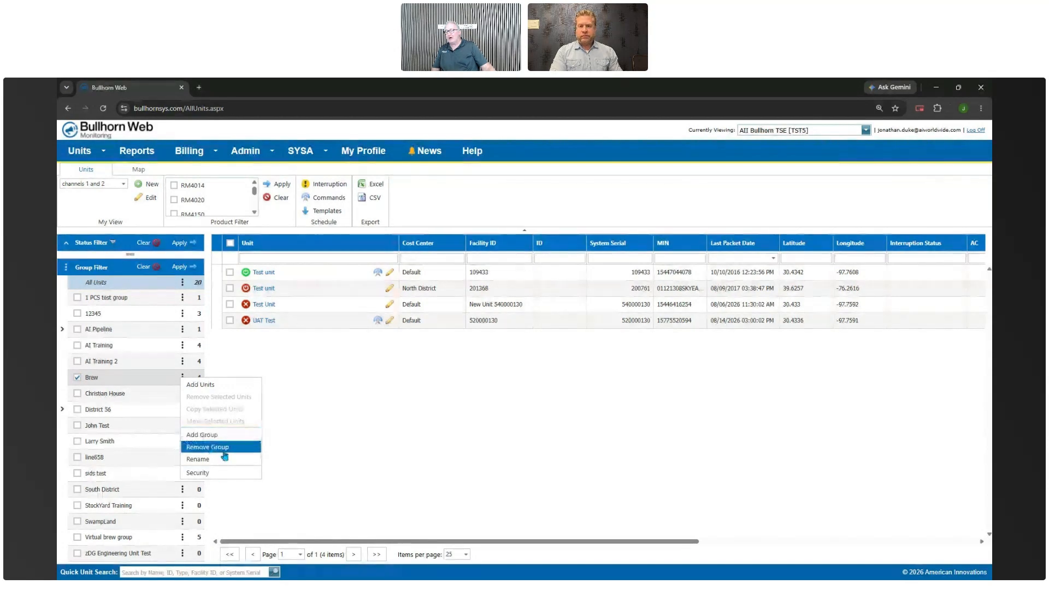
Add the user to Brew's Security list with View, Operator and Admin rights
left_click(201, 477)
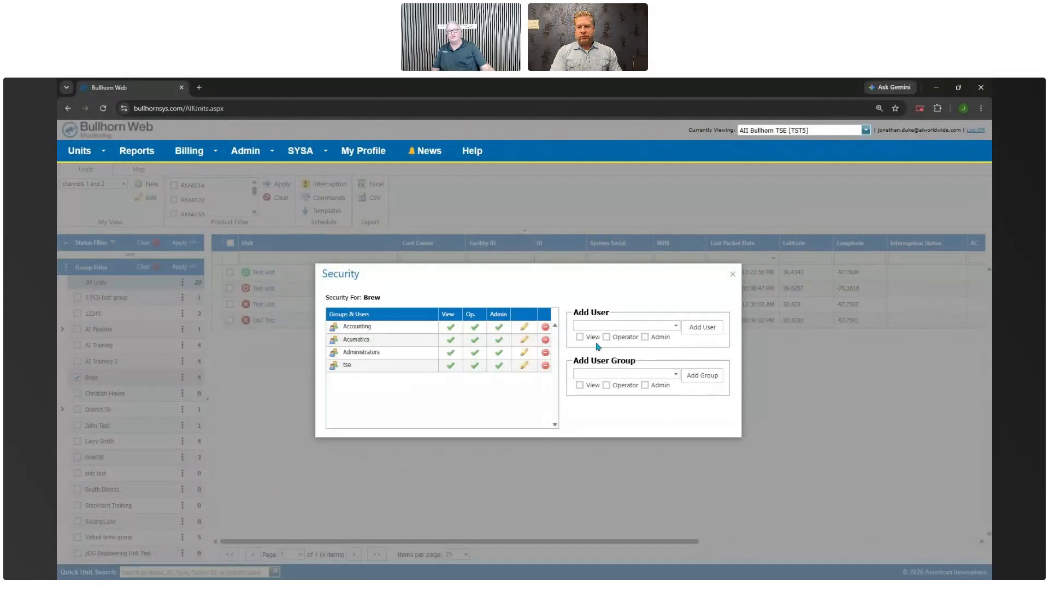
left_click(580, 337)
left_click(606, 337)
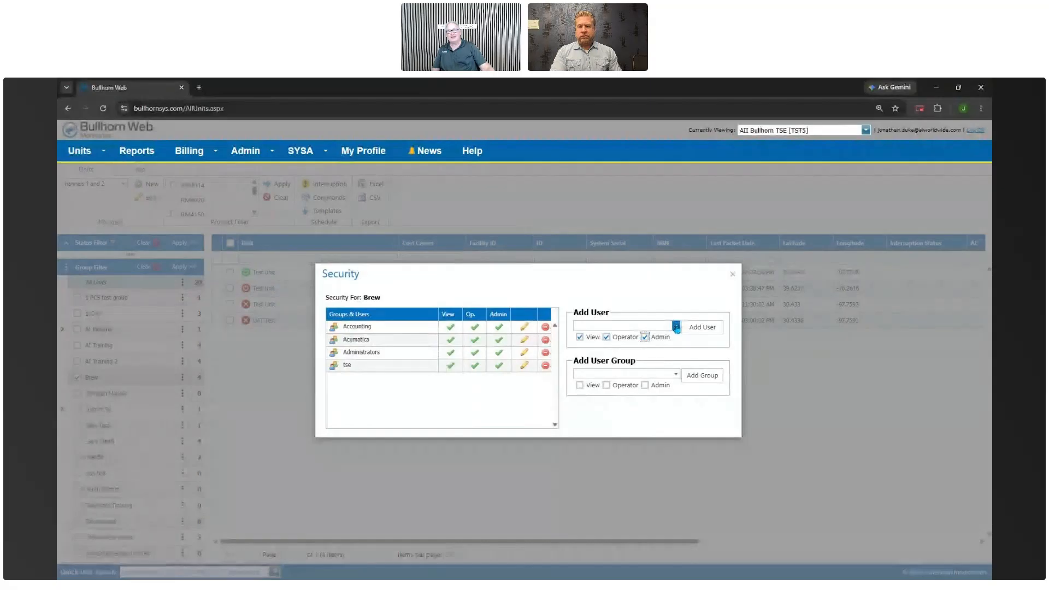
left_click(677, 327)
left_click(648, 337)
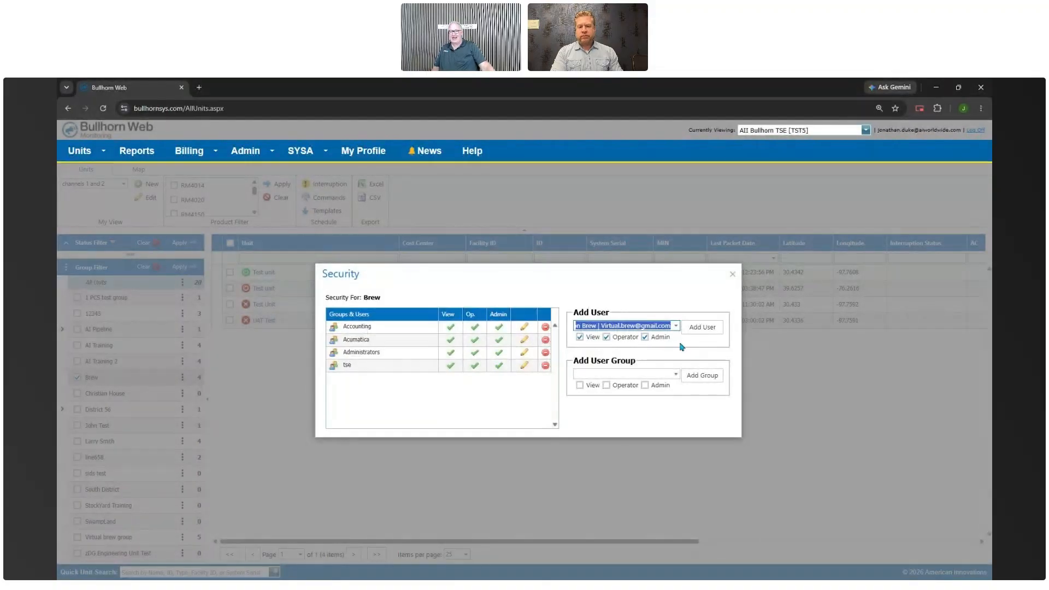
left_click(703, 328)
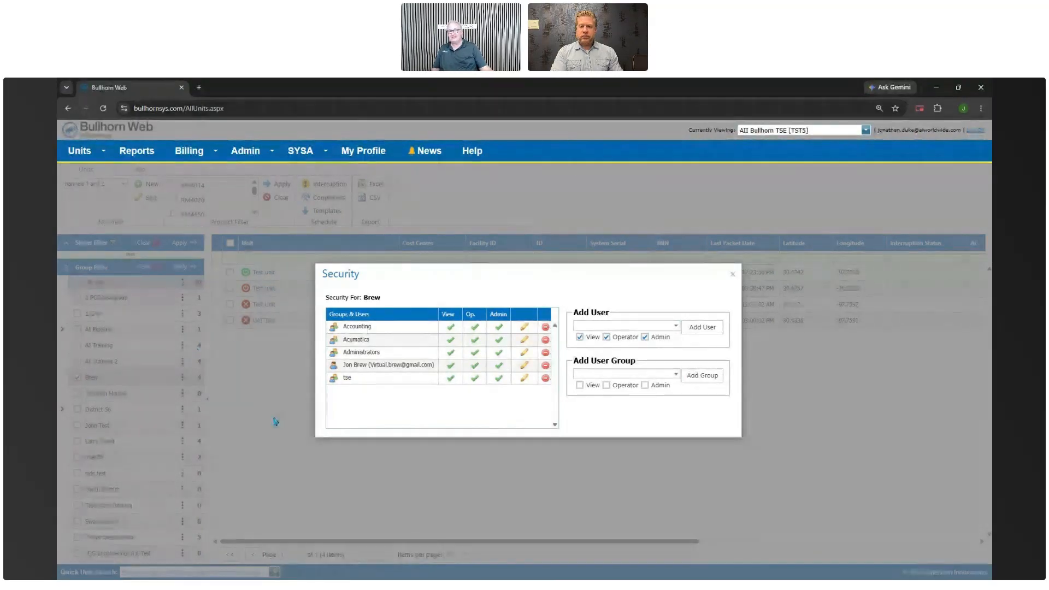
Close Brew's Security settings dialog
left_click(733, 278)
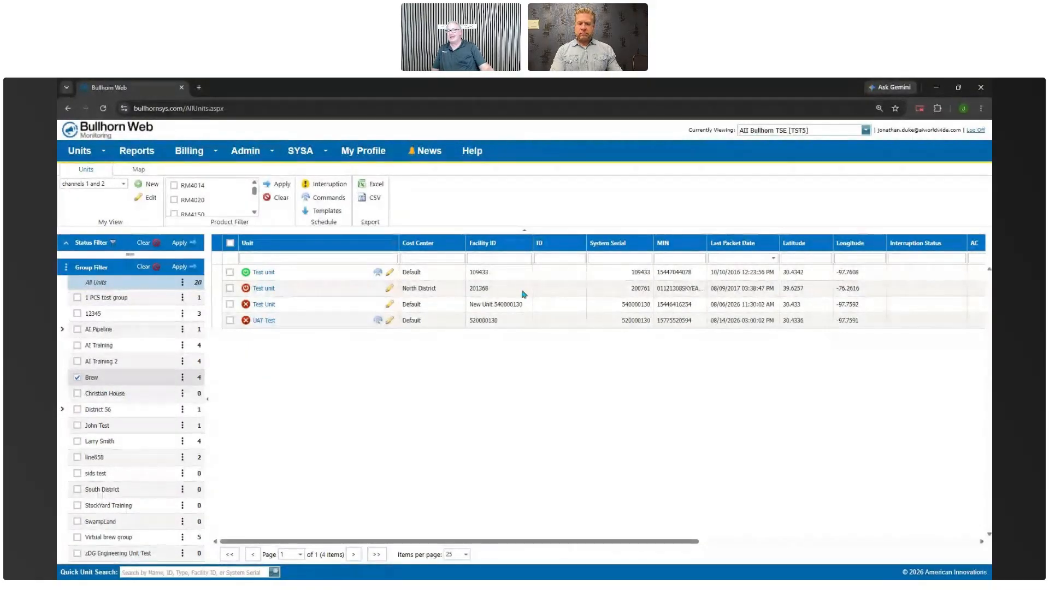
Open Test unit's administration, list its alerts, and open the DC Input OFF alert's contacts
left_click(390, 274)
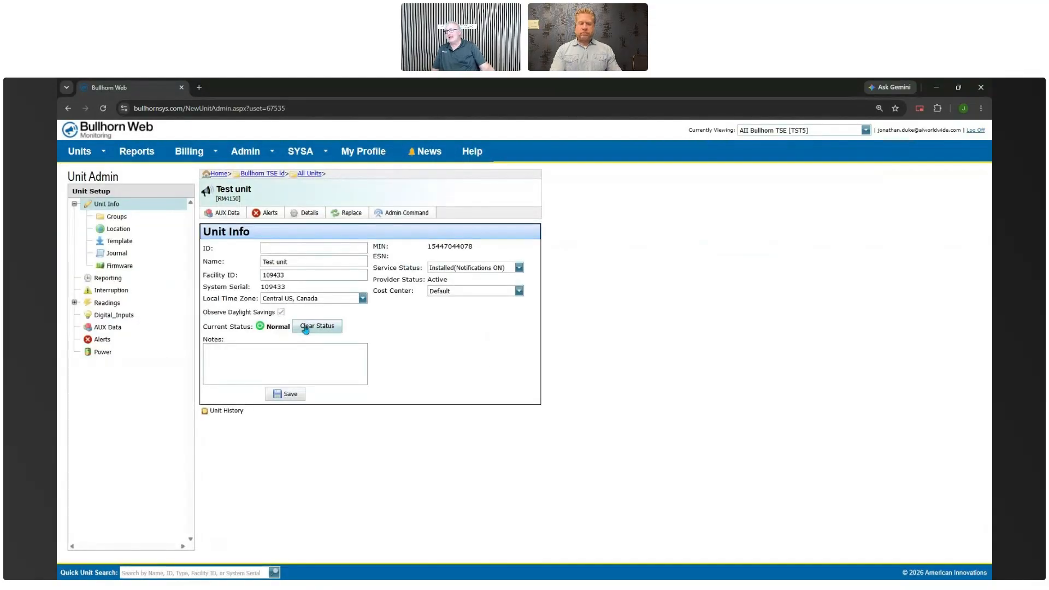
left_click(109, 341)
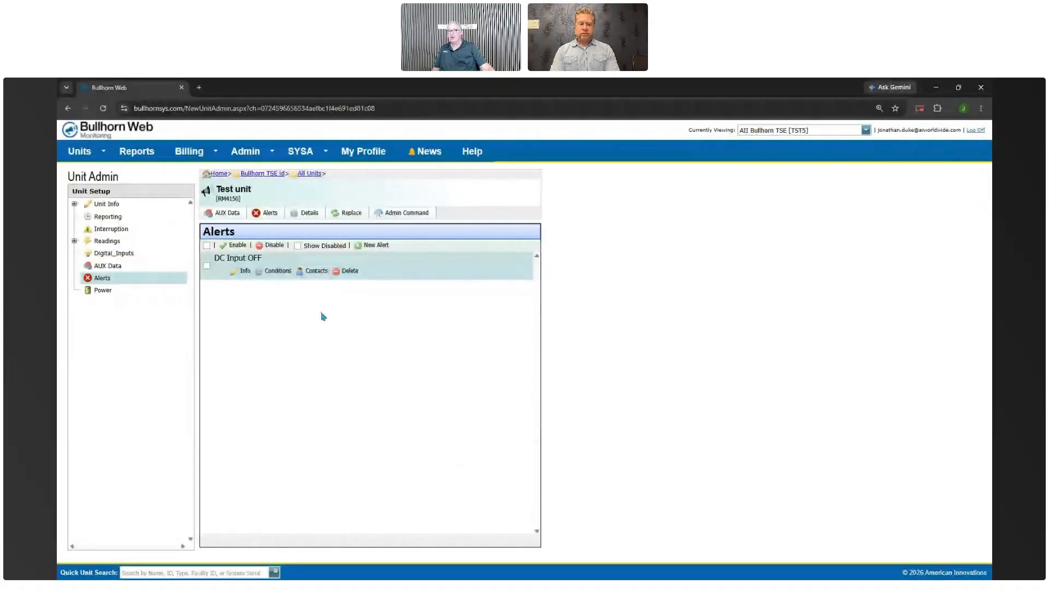
left_click(311, 273)
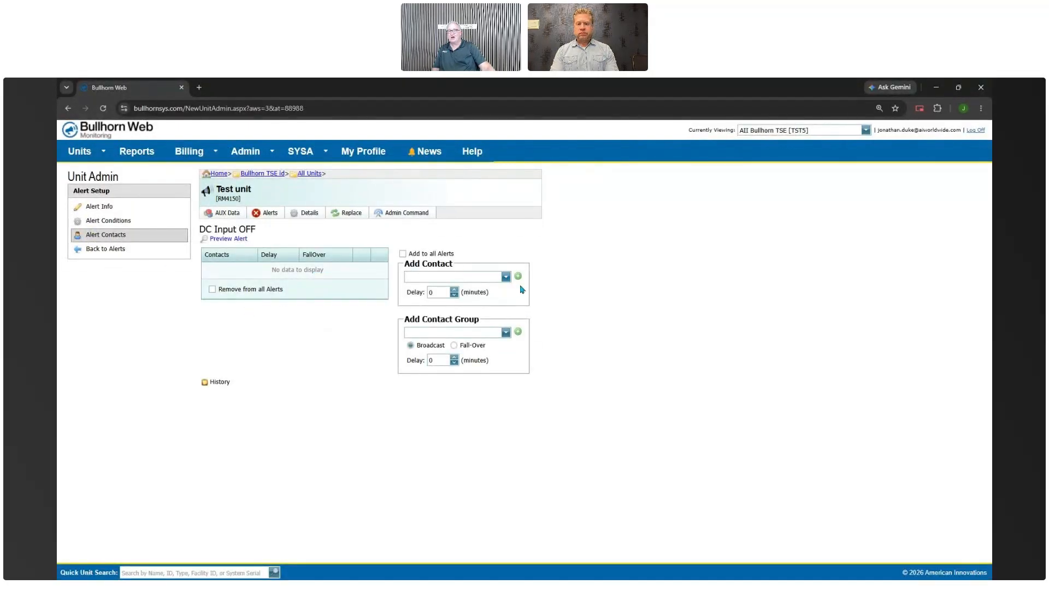
Add the Client >> Billing Fax contact to the DC Input OFF alert, then go back to the alerts
left_click(506, 279)
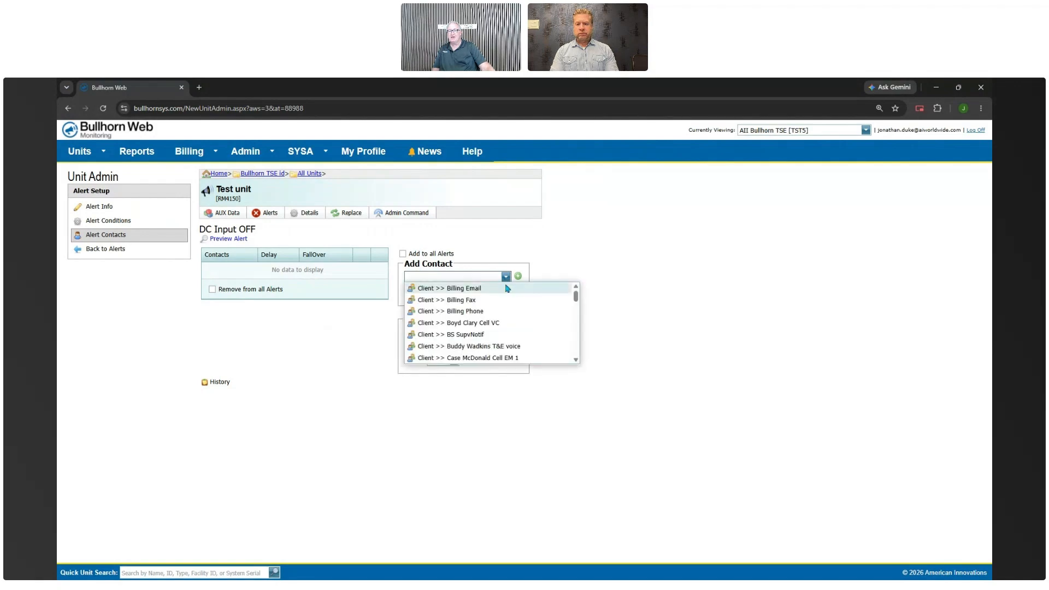
scroll(524, 331, "down", 2)
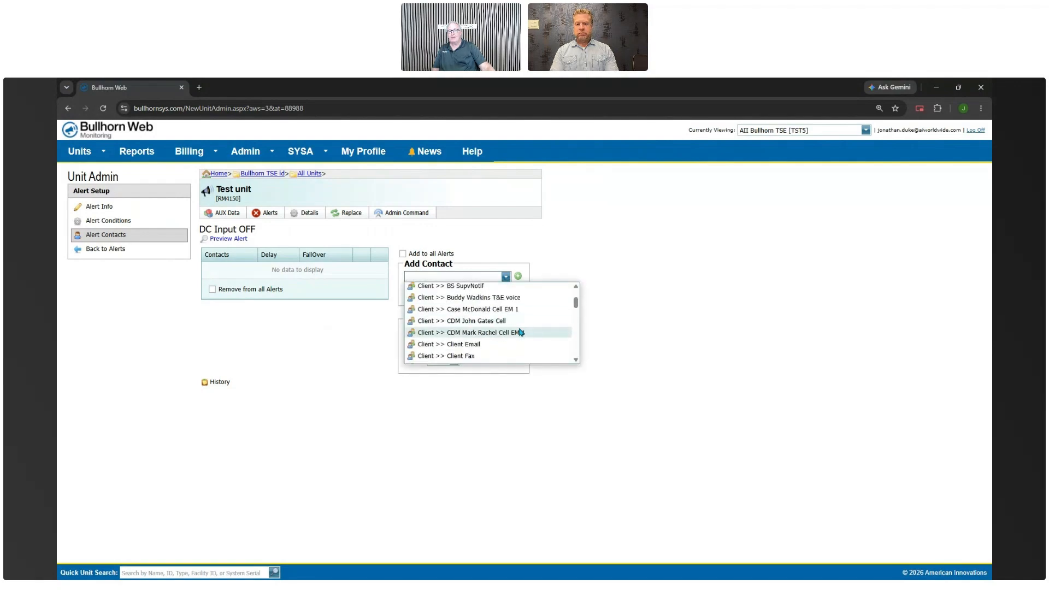
scroll(519, 329, "down", 2)
scroll(503, 336, "down", 5)
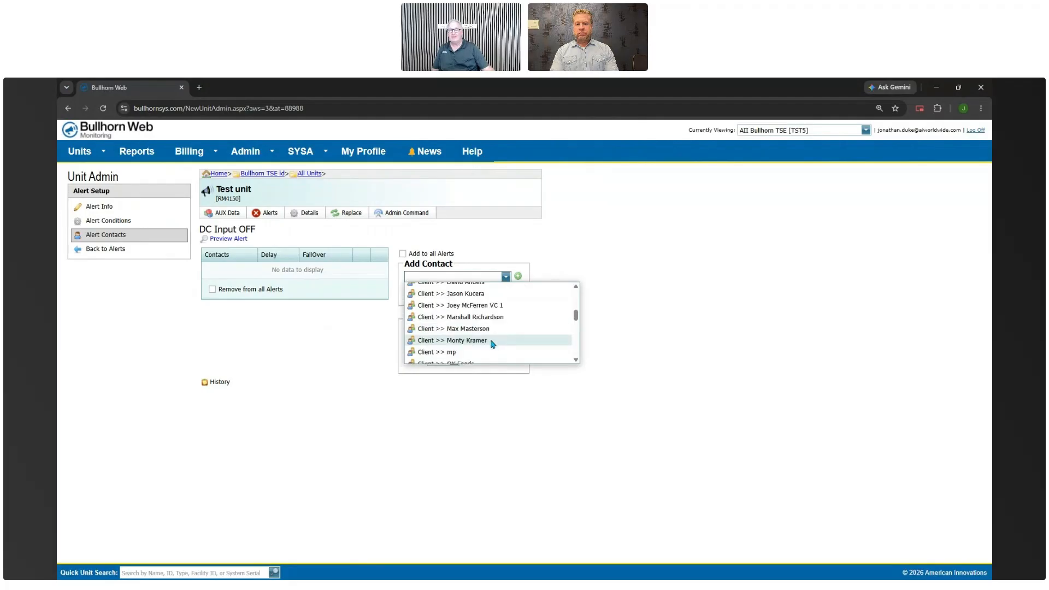
scroll(488, 344, "down", 4)
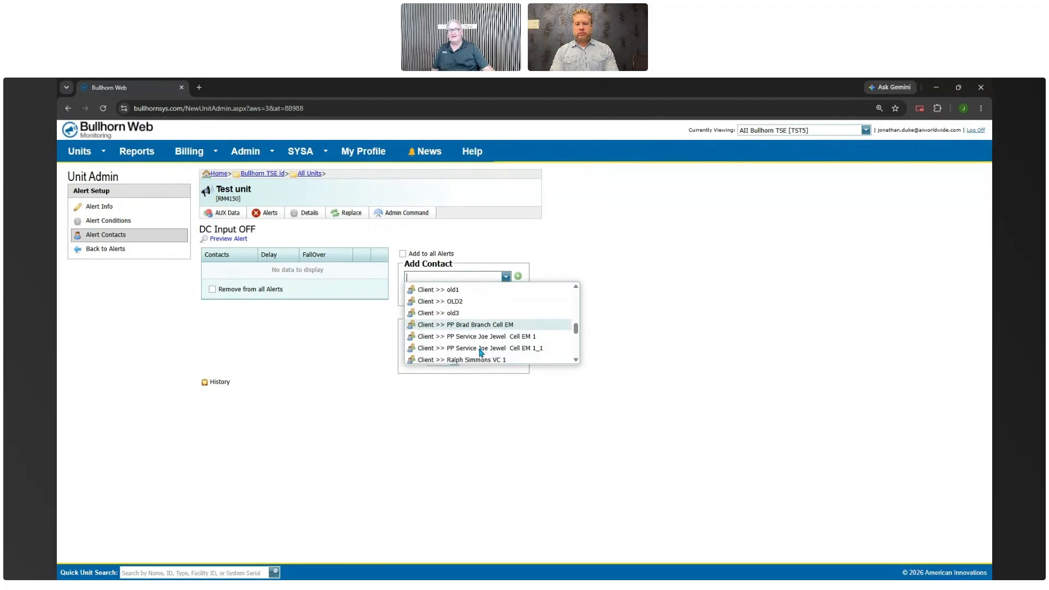
scroll(504, 326, "up", 13)
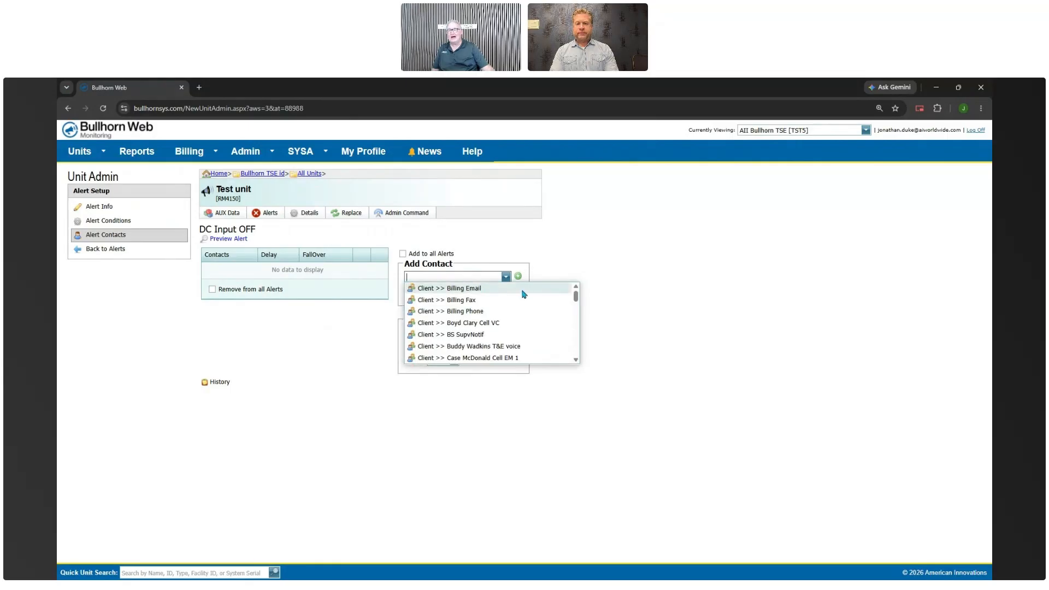
left_click(468, 301)
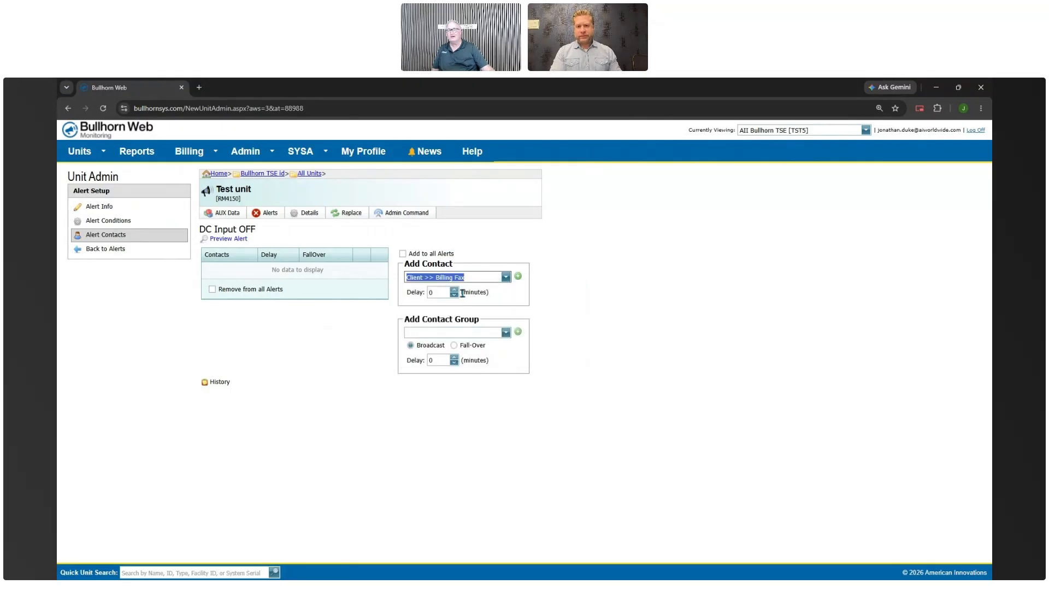
left_click(518, 277)
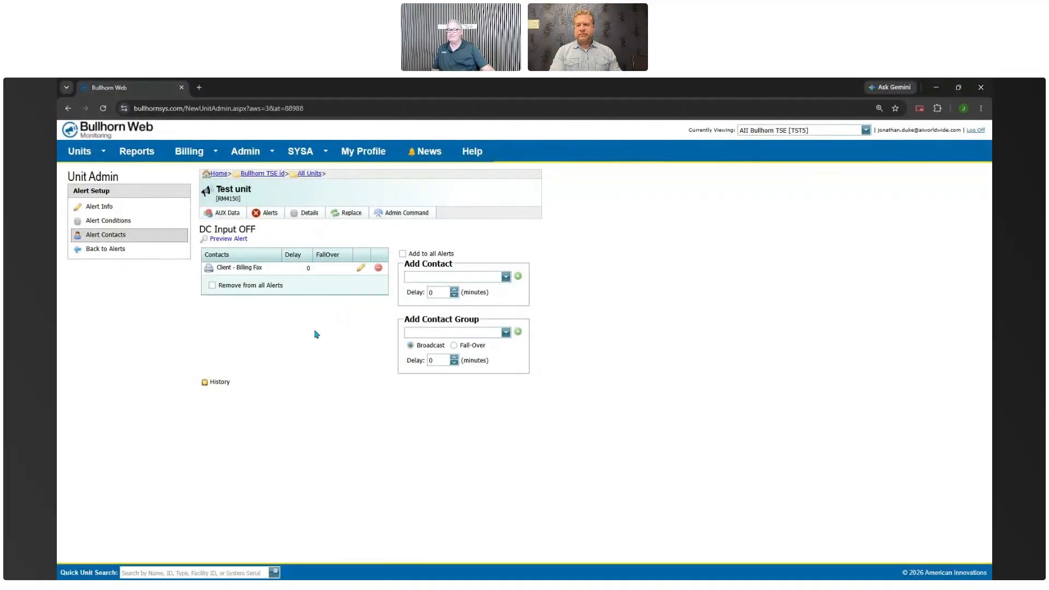
left_click(108, 252)
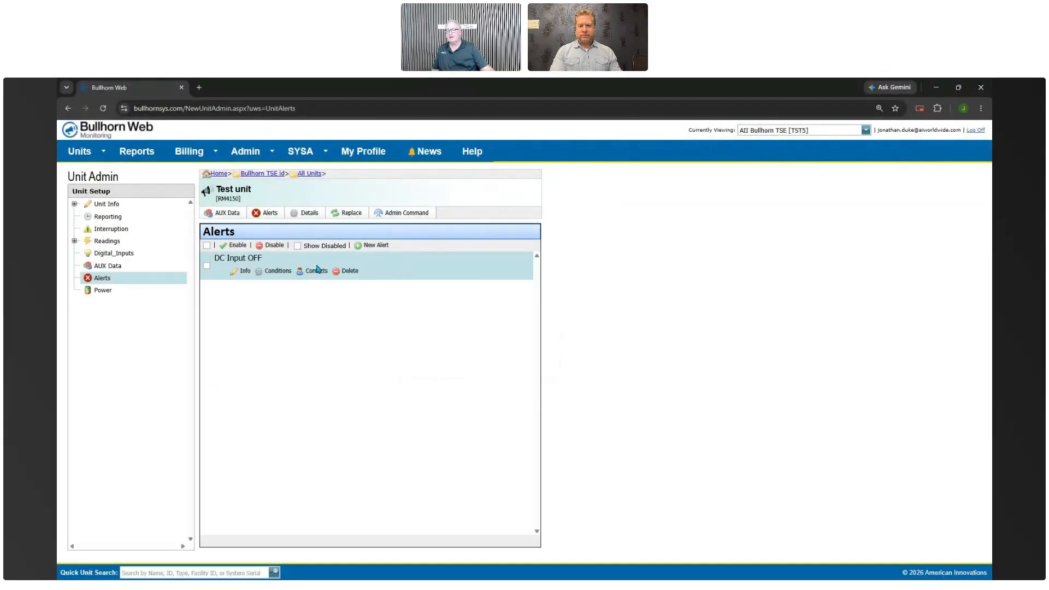
Create and save a Data Alert named 'low amps' with the subject 'low amps'
left_click(358, 248)
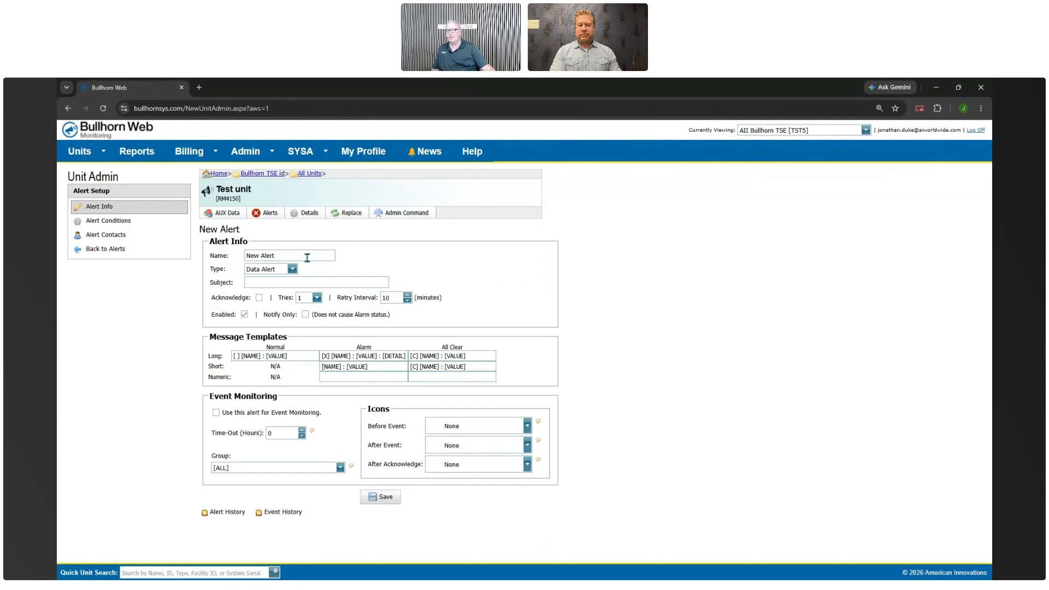
left_click_drag(299, 257, 225, 255)
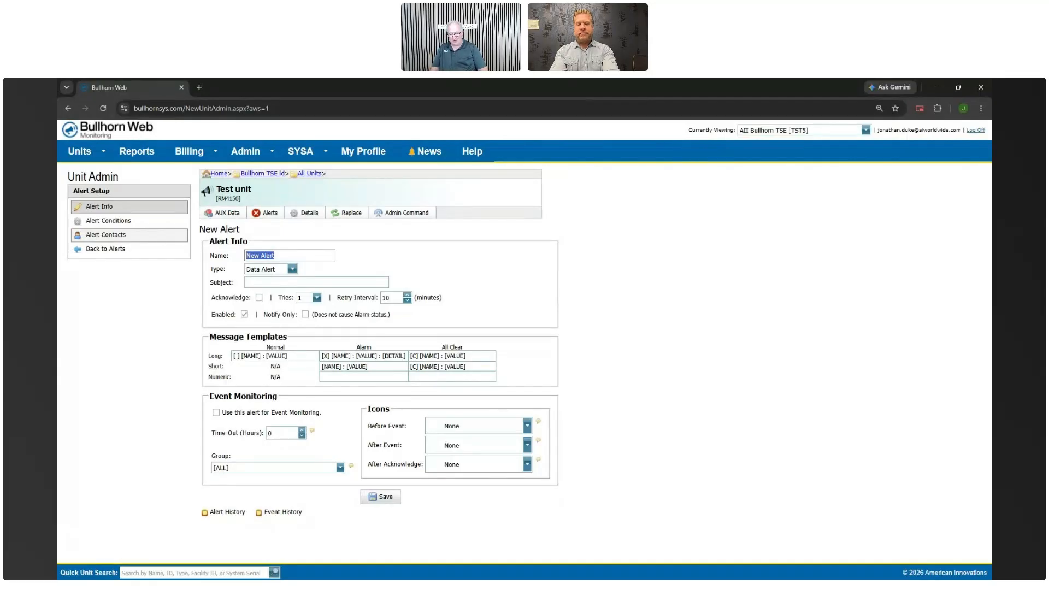
type("low amps")
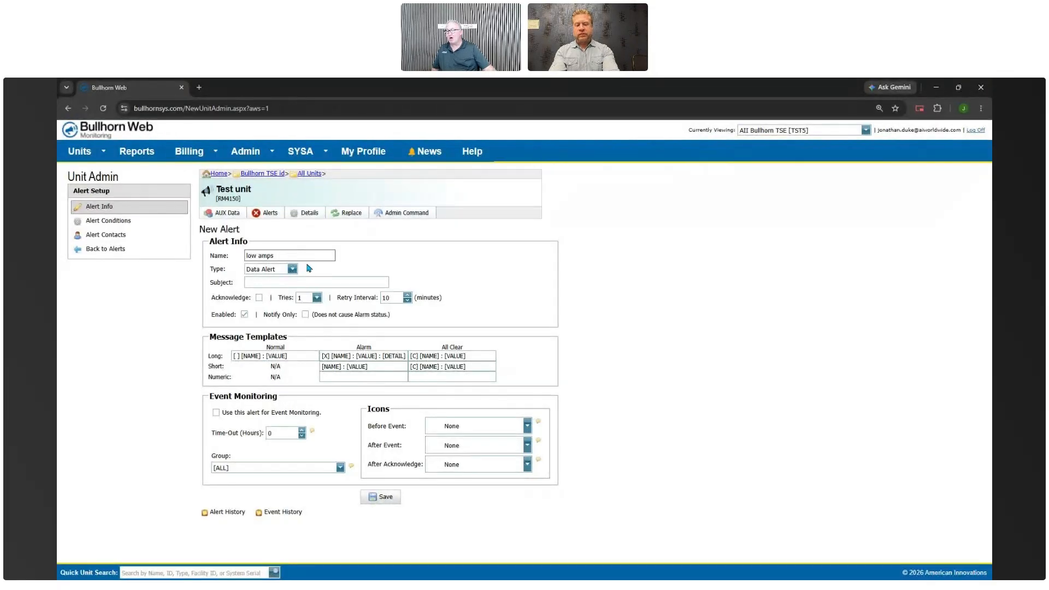
left_click(294, 269)
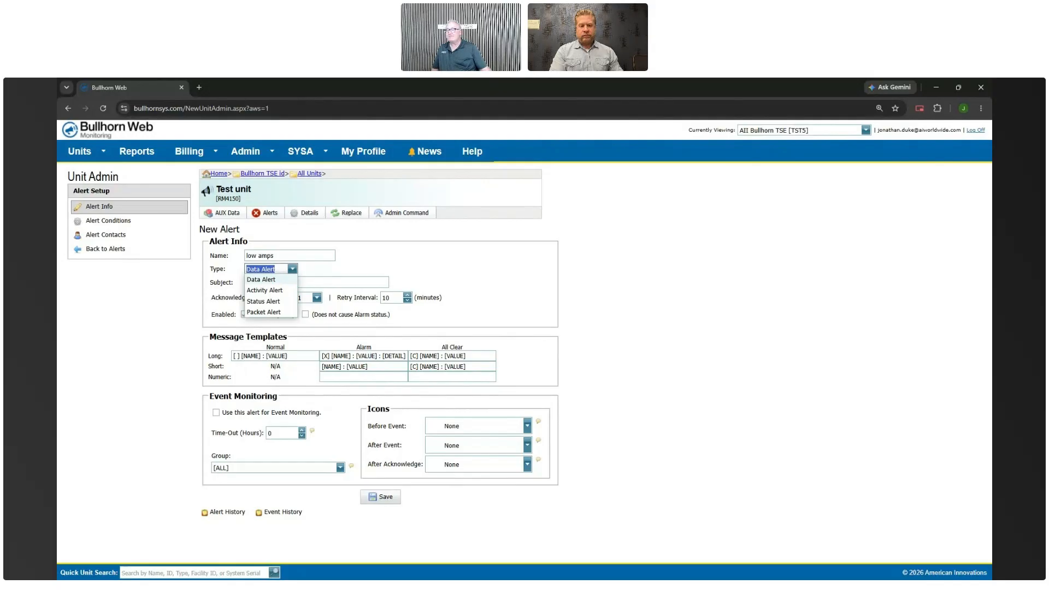
left_click(422, 269)
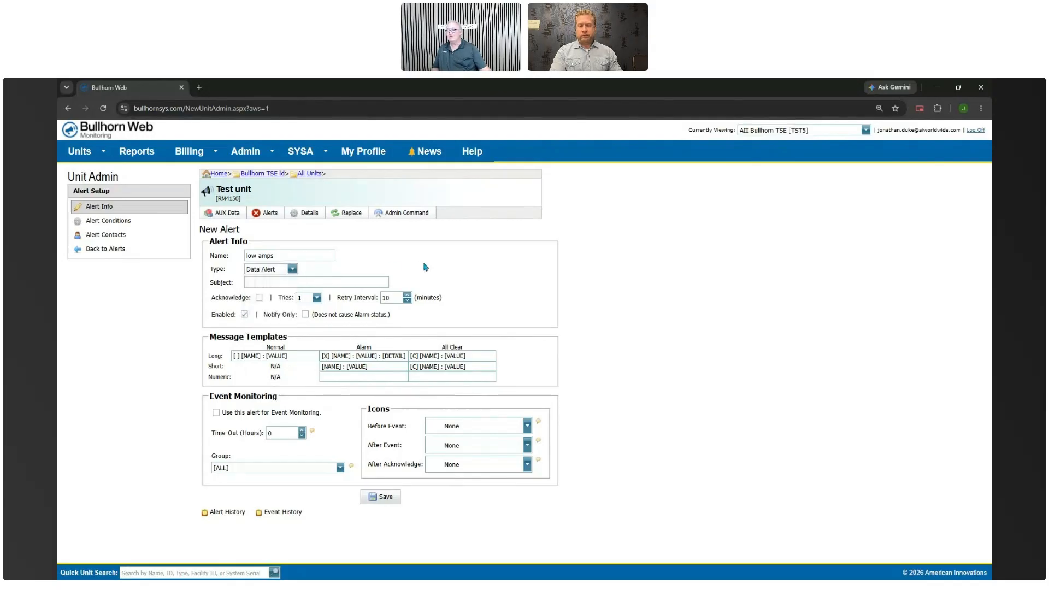
left_click_drag(290, 255, 201, 249)
key("ctrl+c")
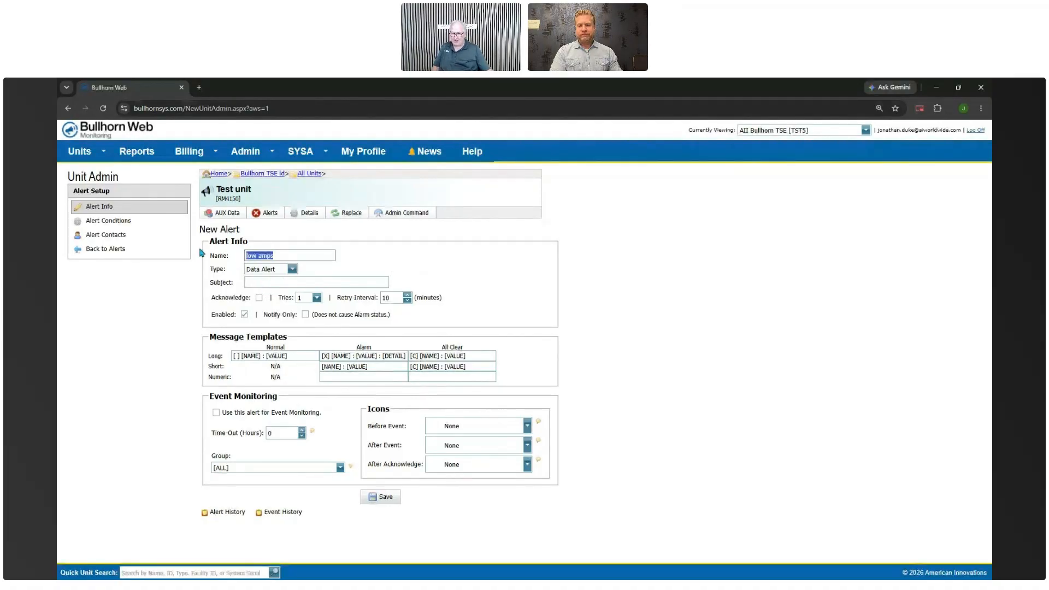
left_click(281, 284)
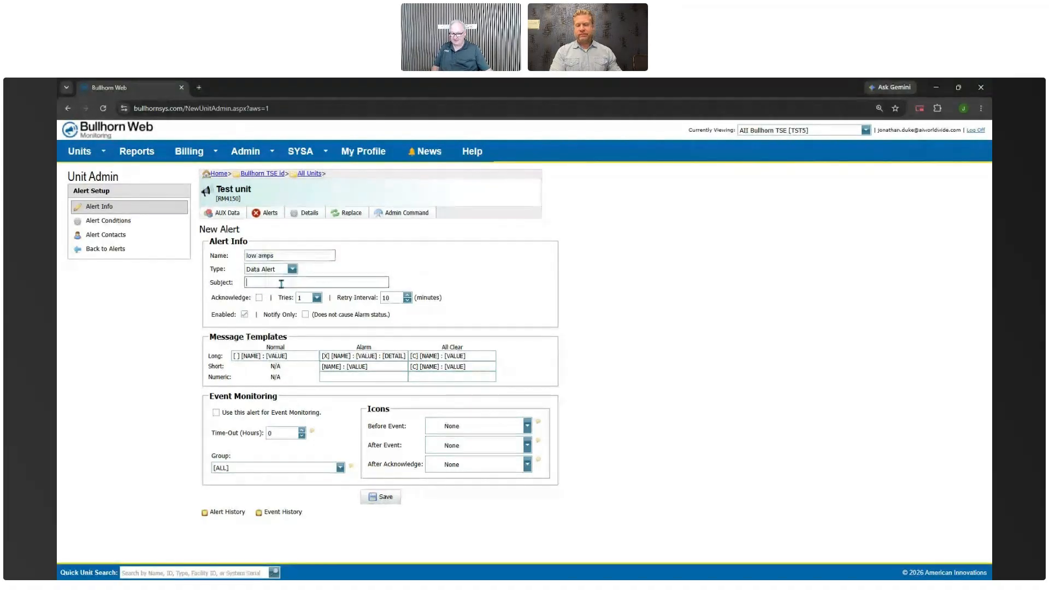
key("ctrl+v")
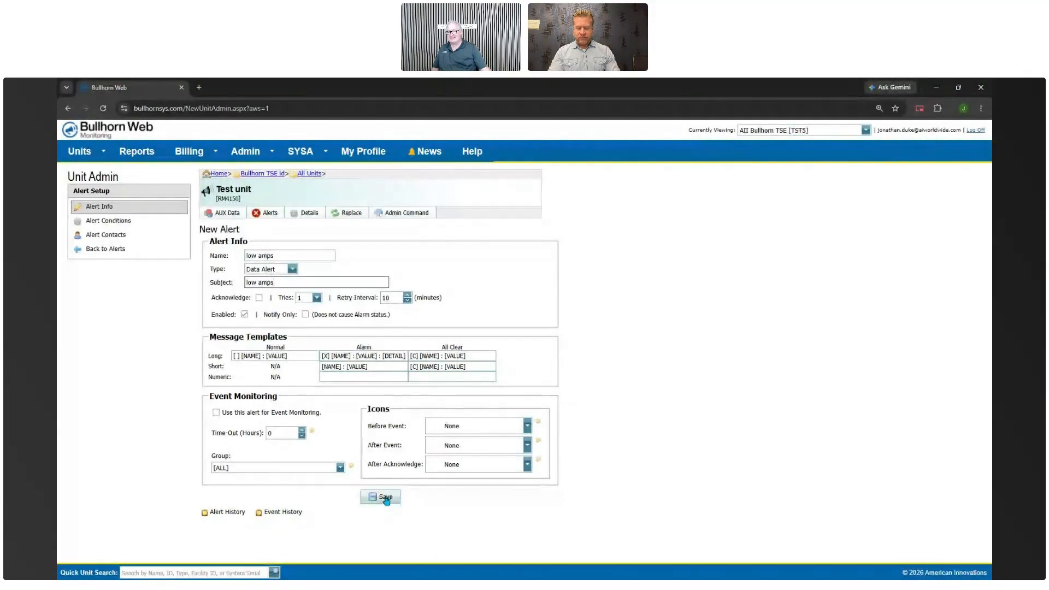
left_click(385, 498)
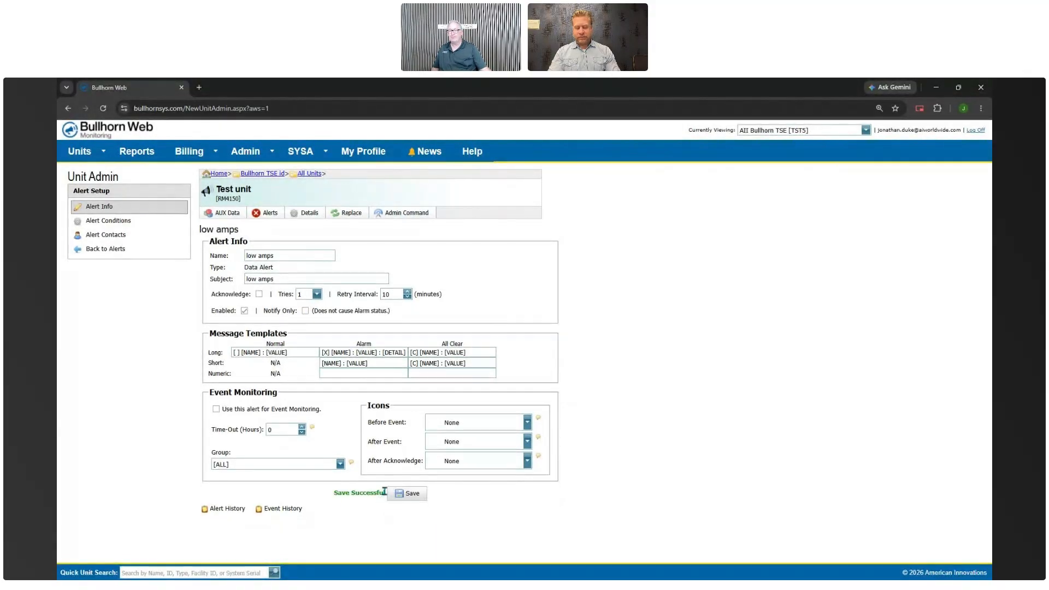
Open the low amps alert's empty conditions list and start a new condition
left_click(121, 226)
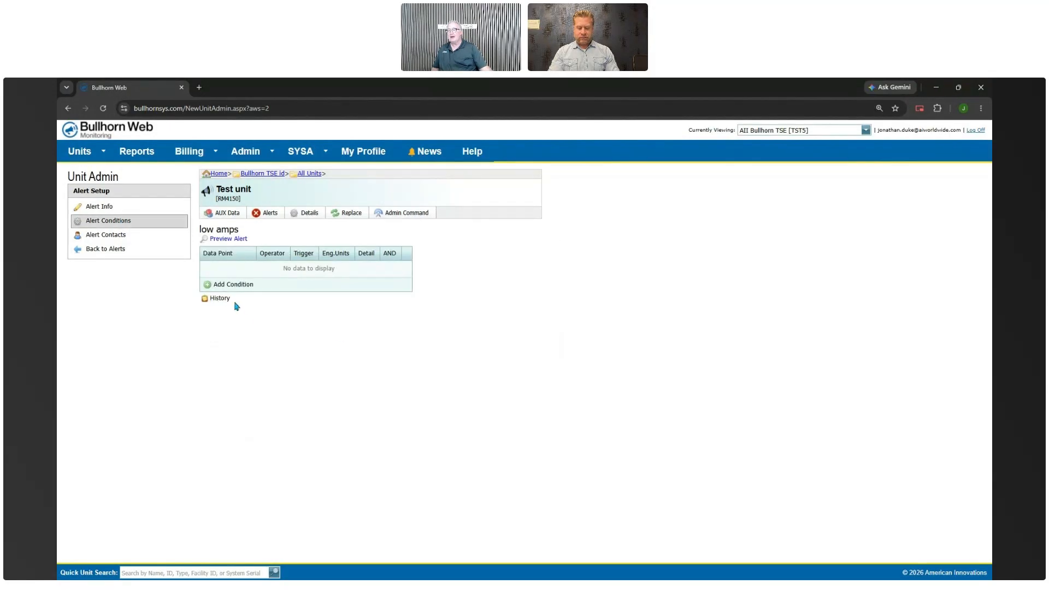
left_click(223, 287)
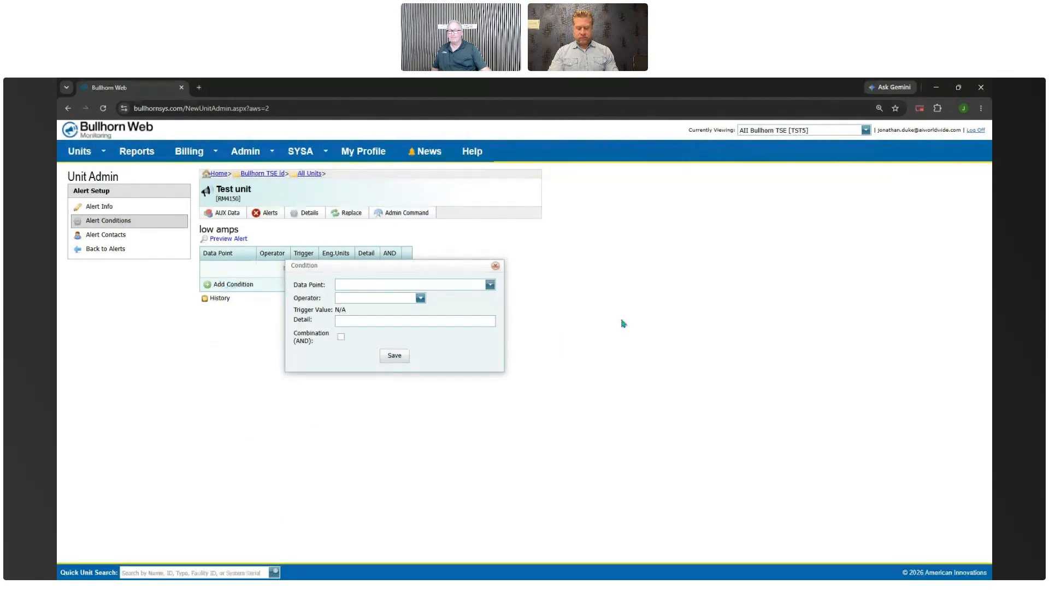
Save a condition Analog 1 DC [DC_AMPS] < Less Than 2 with detail 'low amps'
left_click(490, 285)
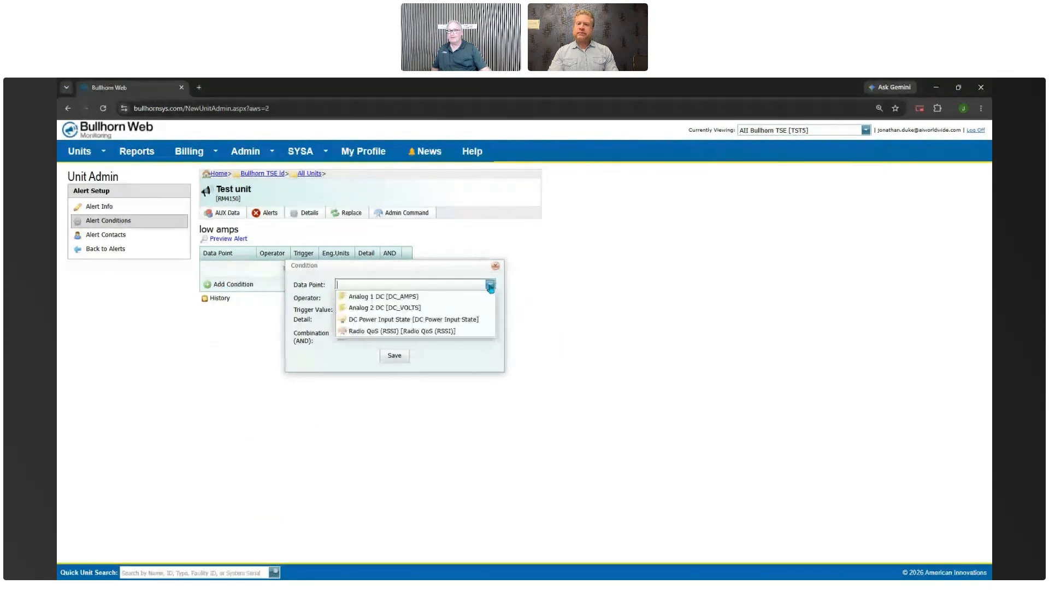
left_click(416, 299)
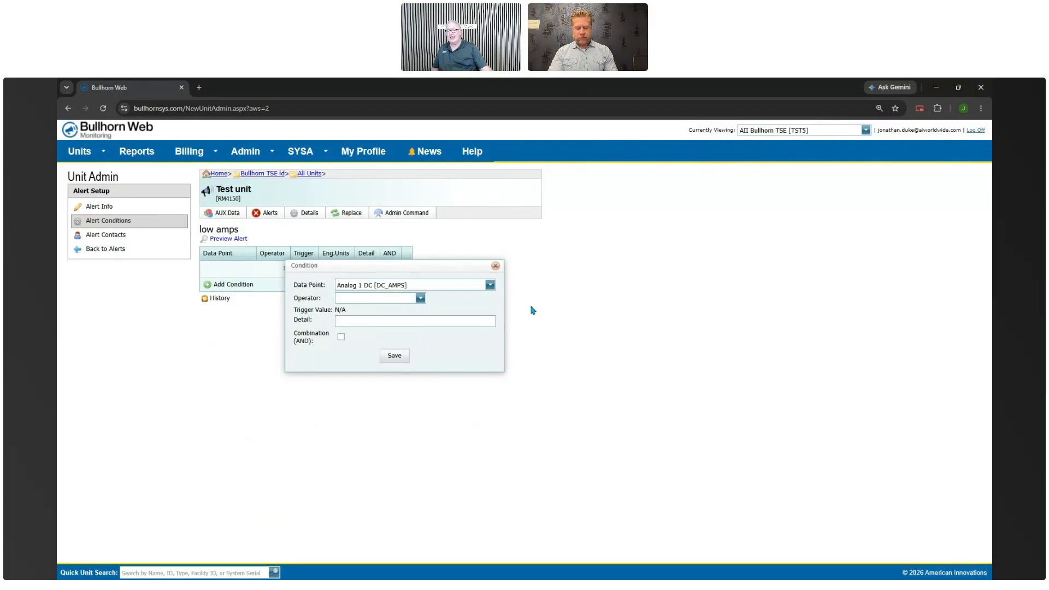
left_click(419, 298)
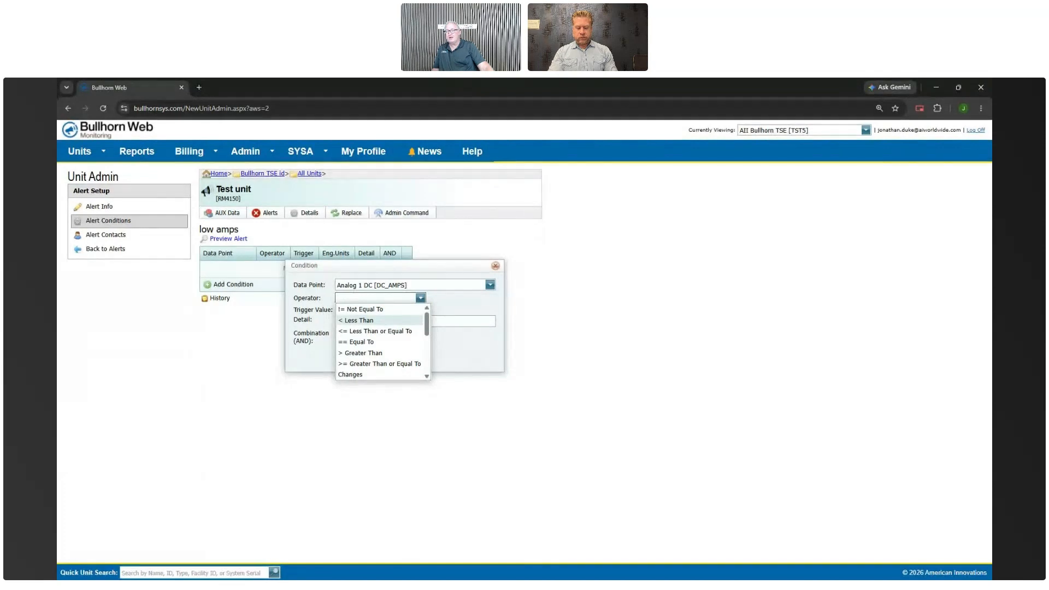
left_click(376, 321)
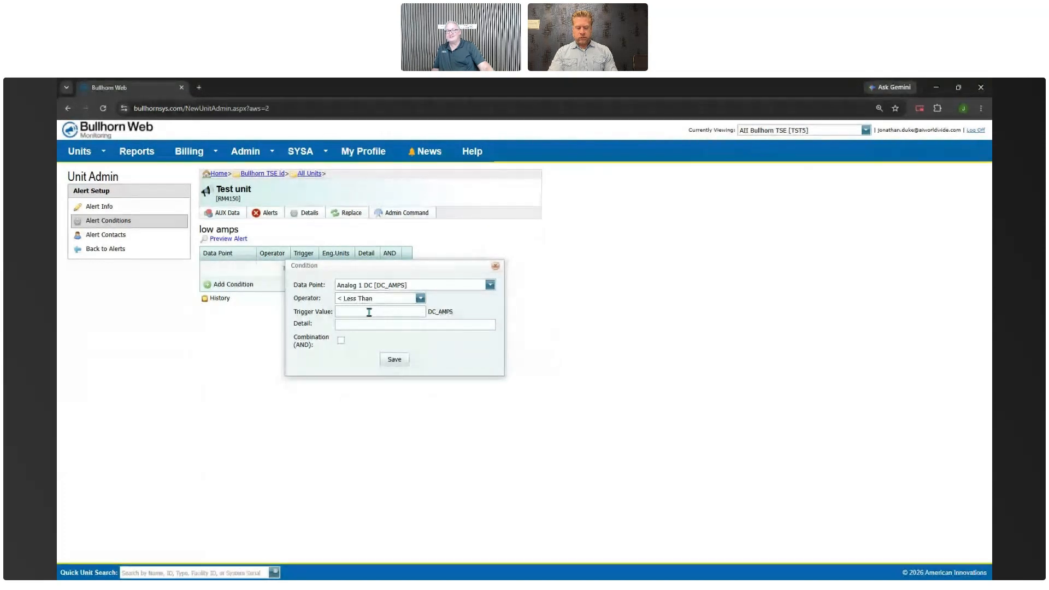
left_click(369, 313)
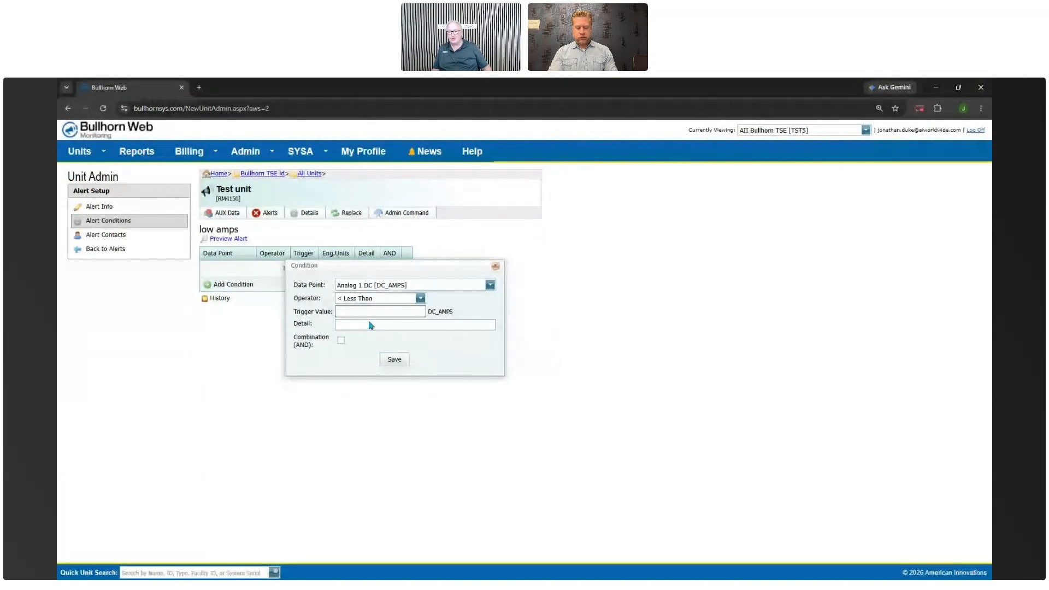
type("2")
left_click(353, 323)
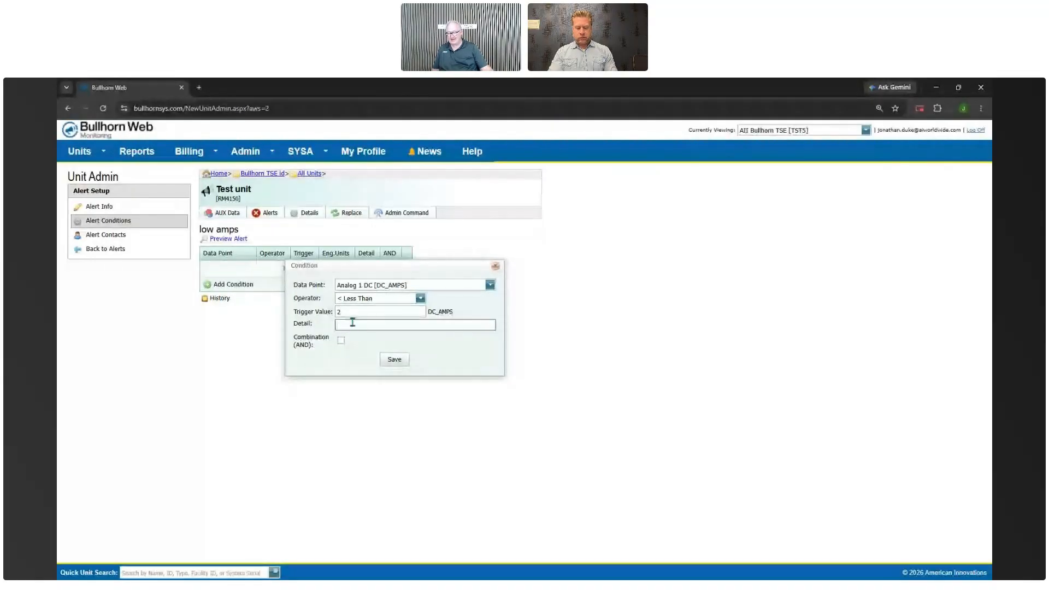
type("low amps")
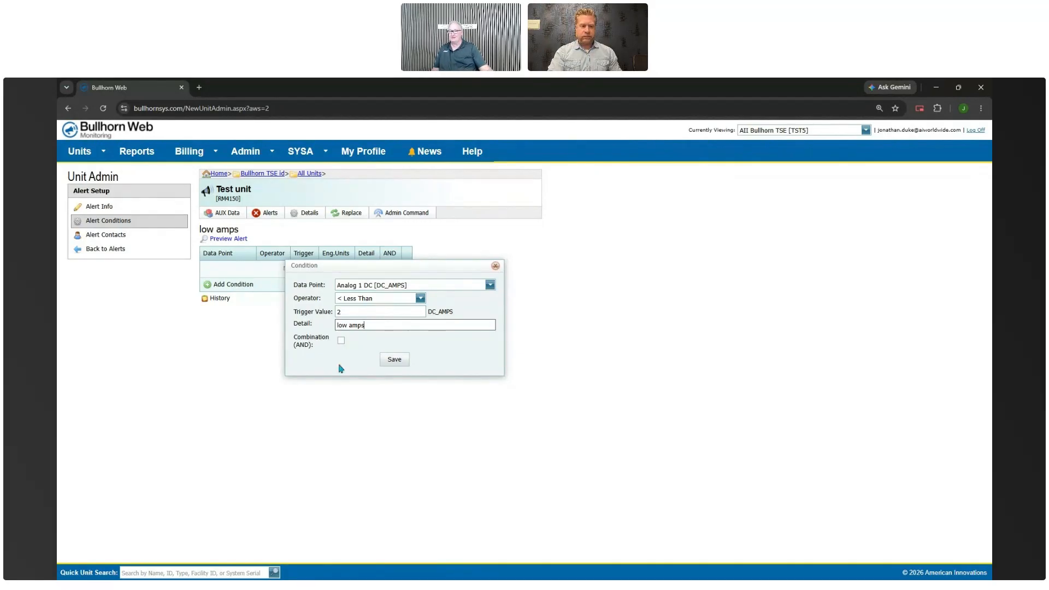
left_click(387, 362)
left_click(388, 362)
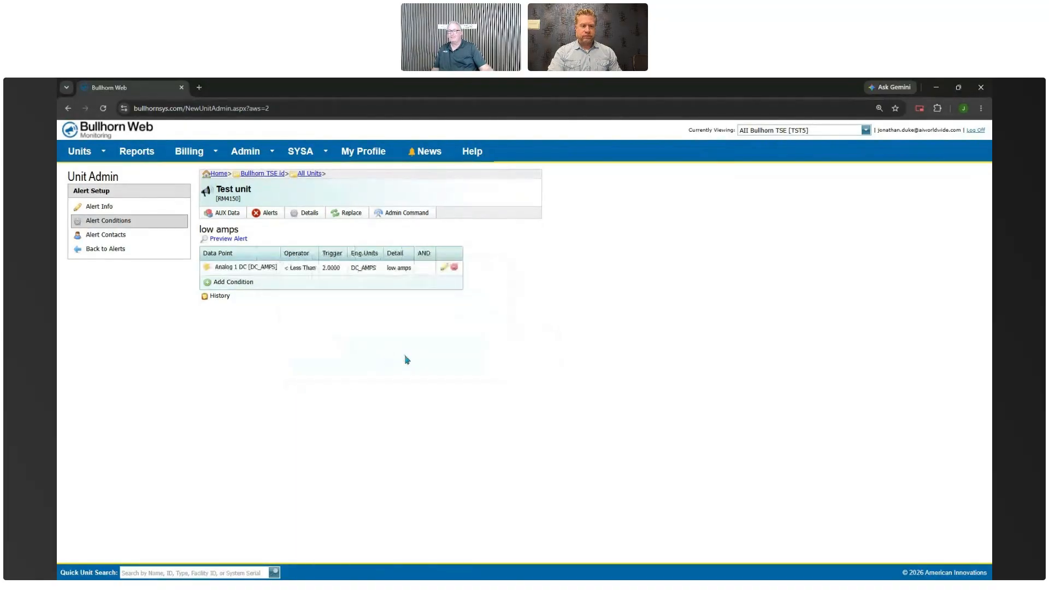
Assign the north contact group to the low amps alert with Add to all Alerts ticked
left_click(115, 237)
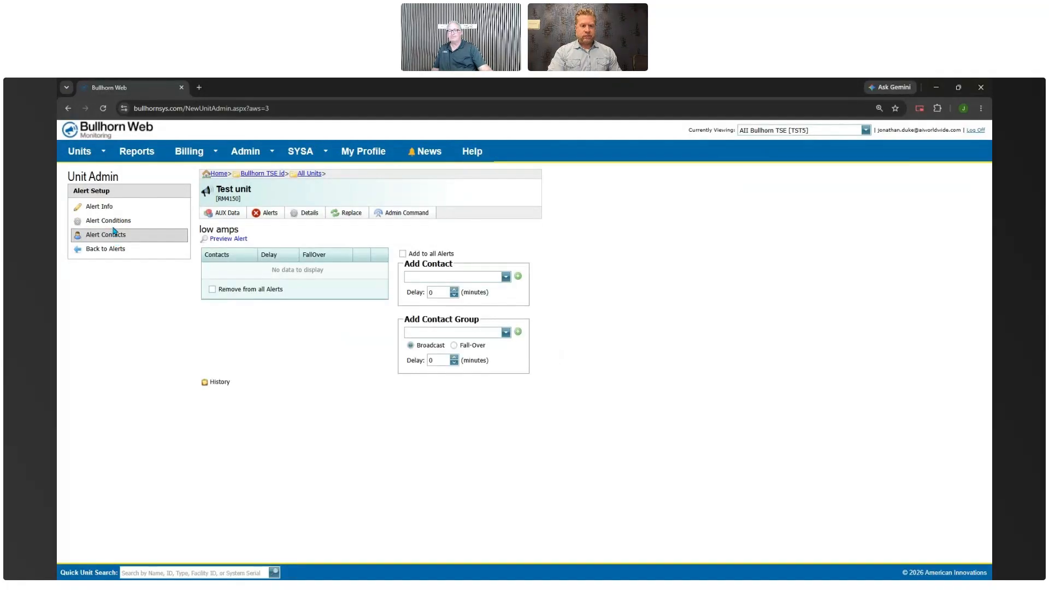
left_click(505, 334)
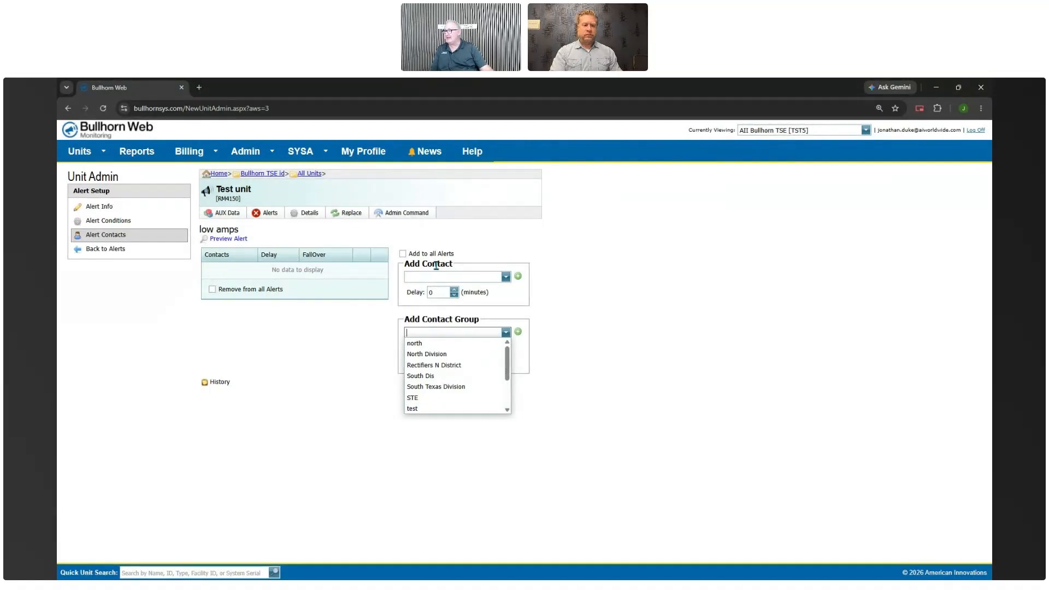
left_click(411, 344)
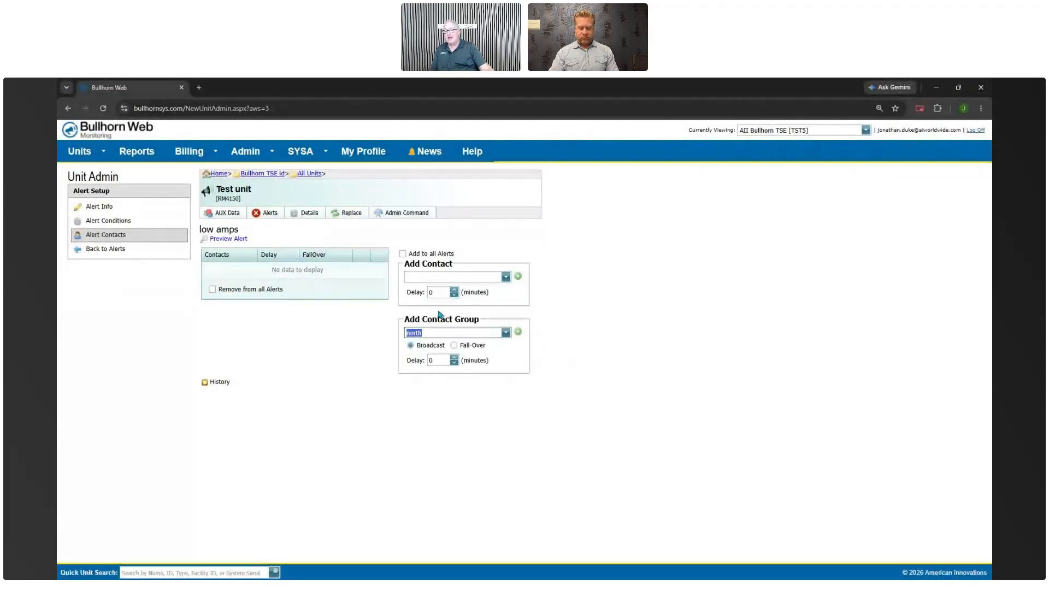
left_click(403, 254)
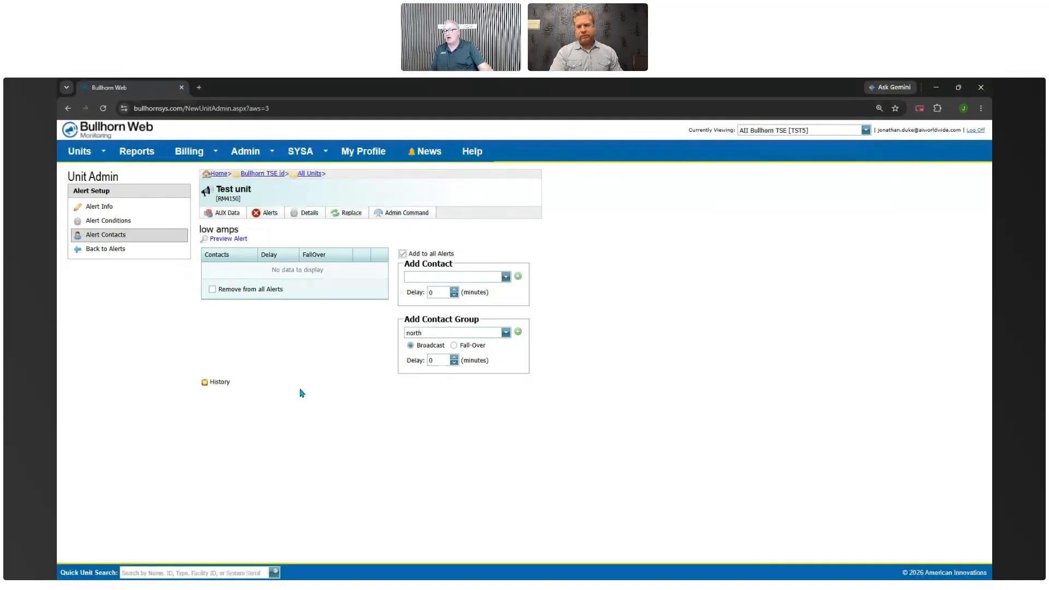
left_click(518, 332)
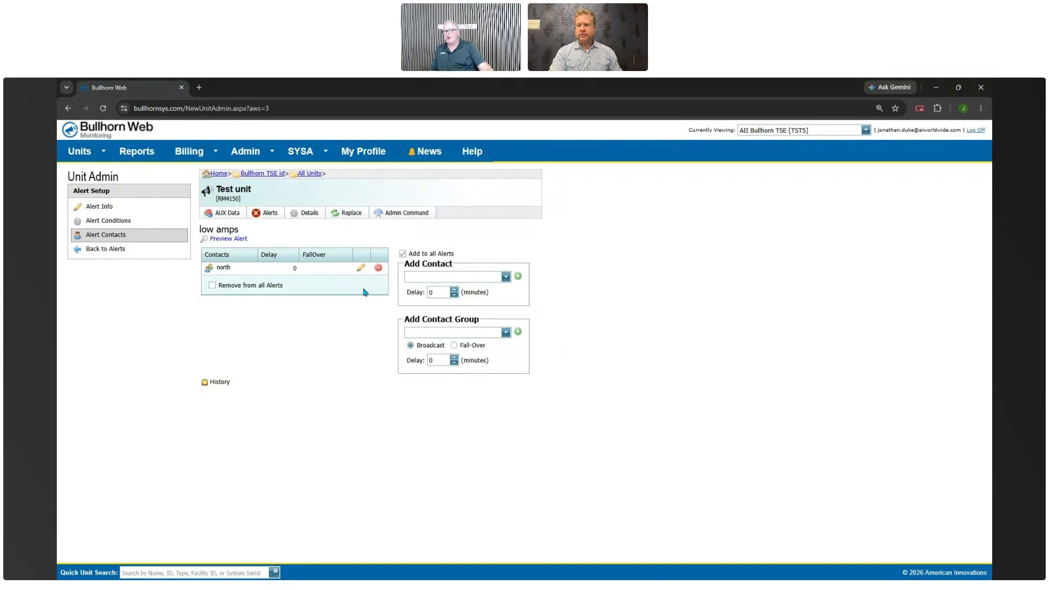
left_click(111, 251)
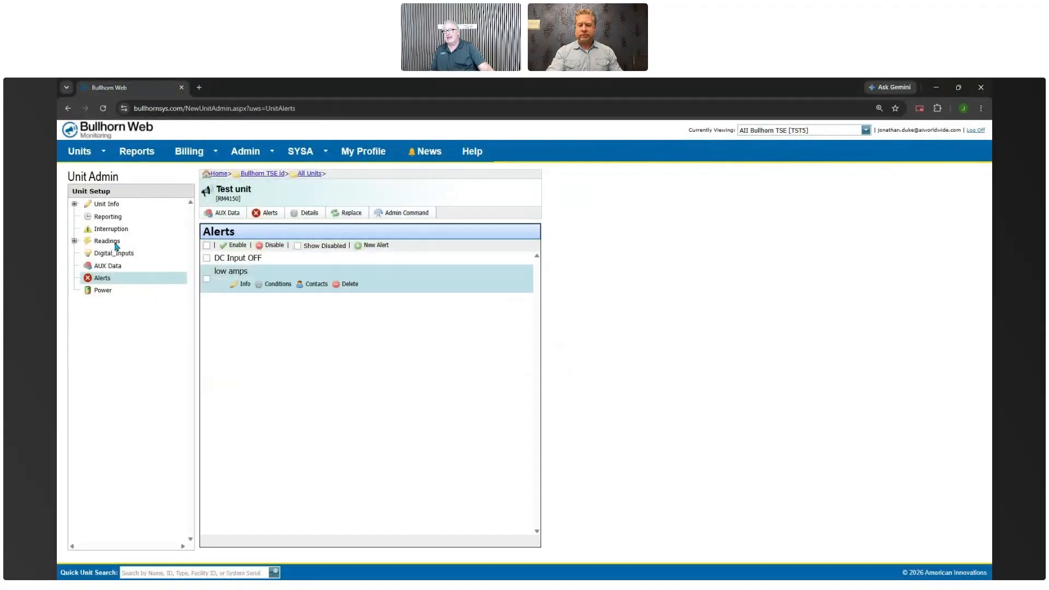
Open the DC Input OFF alert's contacts to confirm the north group now appears
left_click(242, 260)
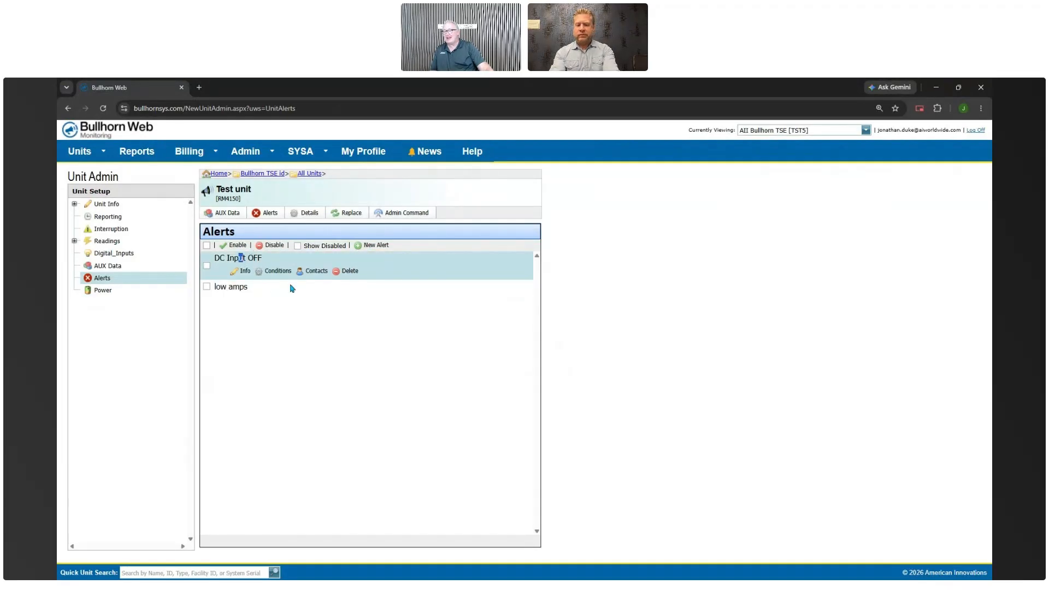
left_click(316, 273)
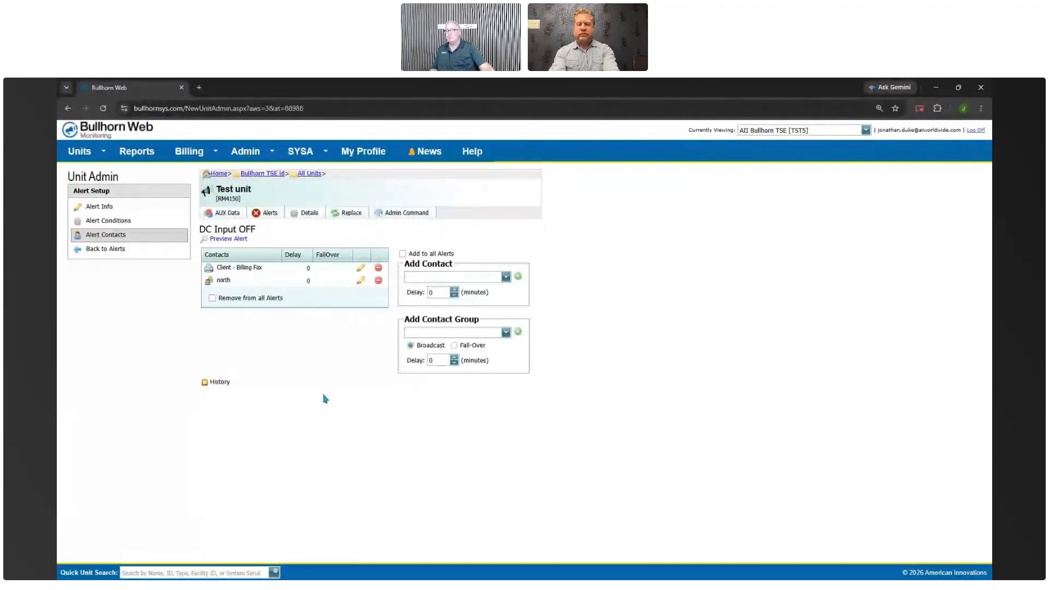
mouse_move(254, 153)
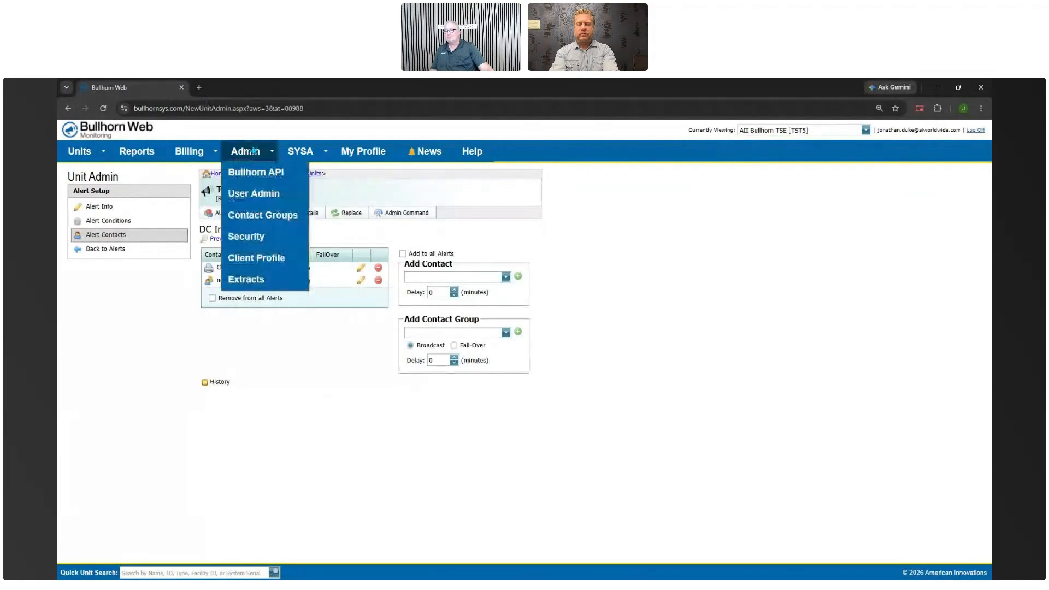
Go to Admin > Contact Groups and begin adding a user contact to the north group
left_click(254, 219)
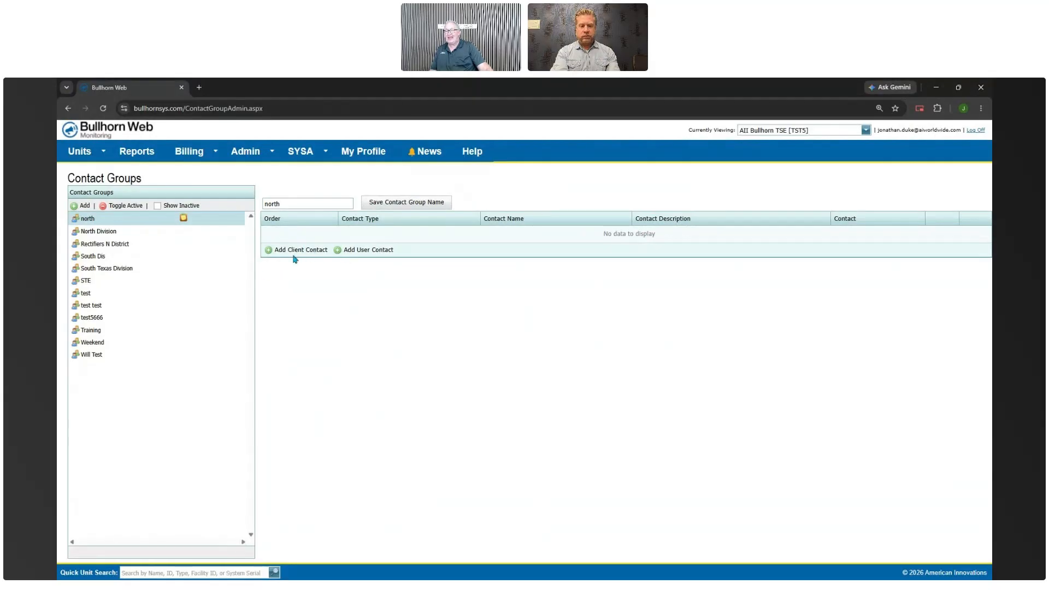
left_click(339, 252)
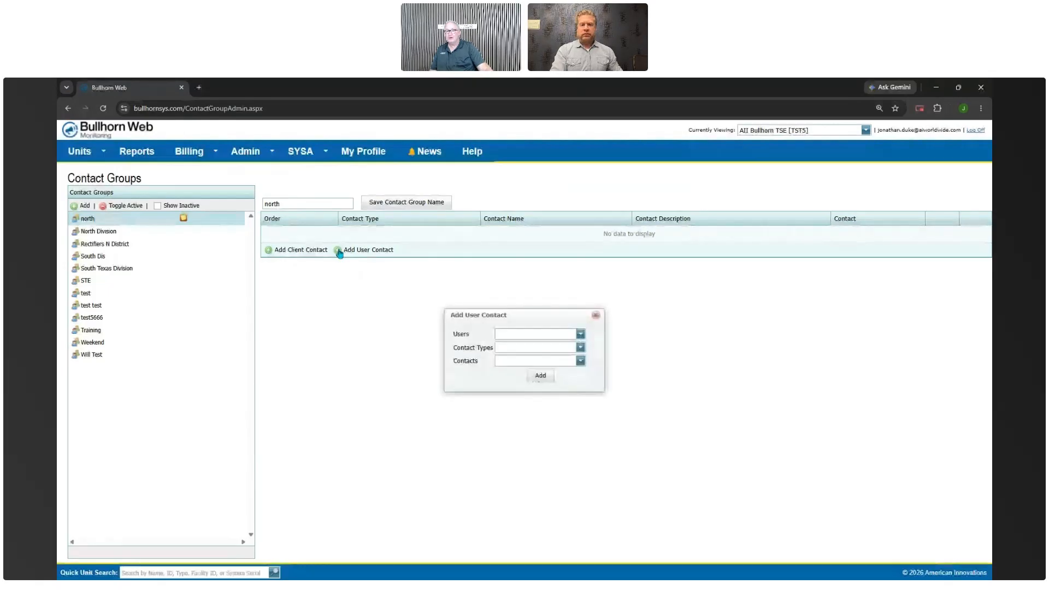
Add the chosen user's Text alert contact to the north contact group
left_click(581, 337)
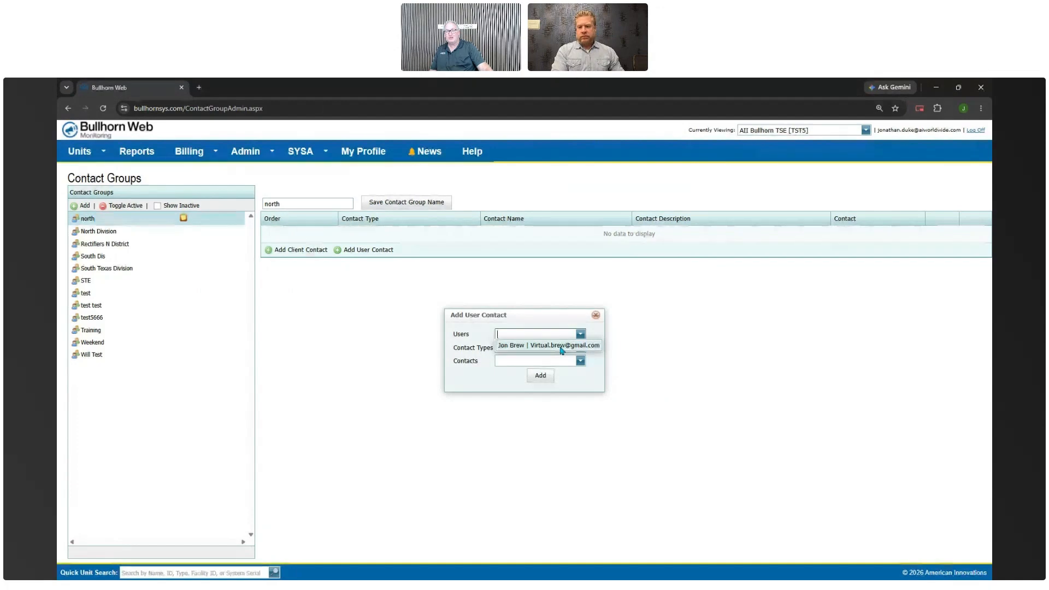
left_click(562, 348)
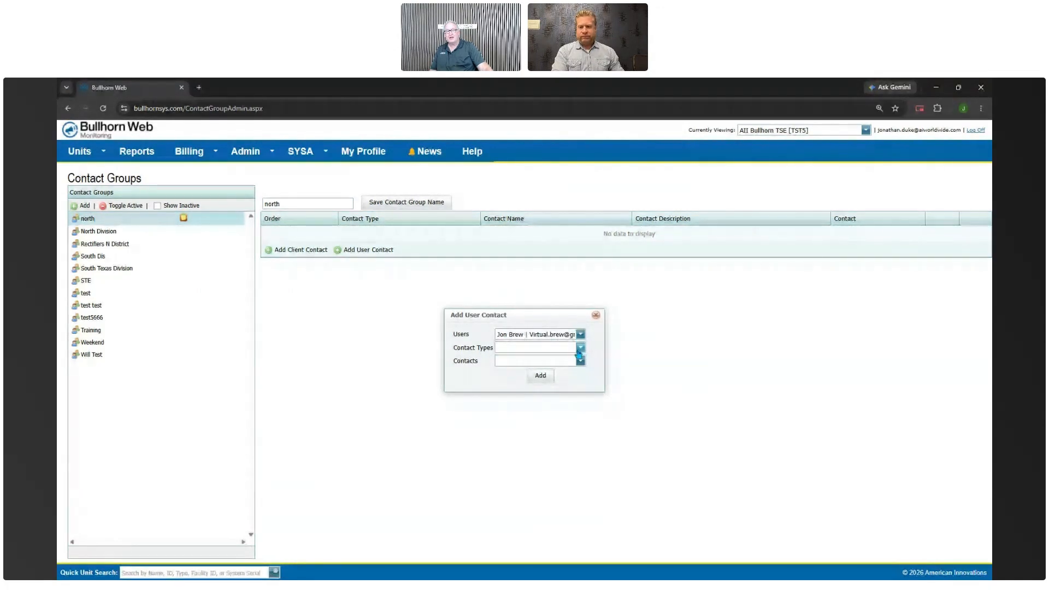
left_click(578, 350)
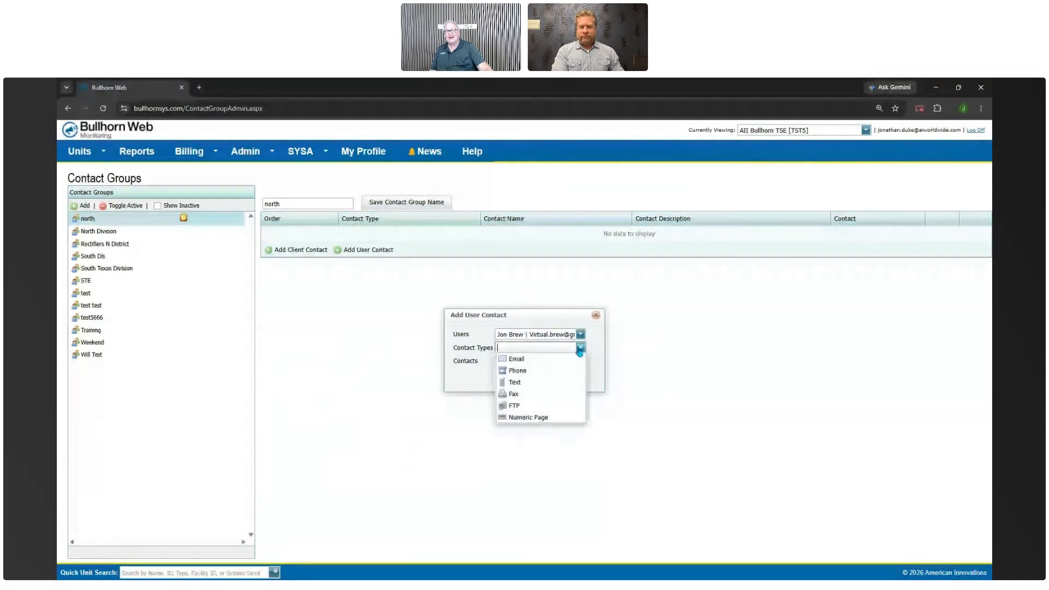
left_click(519, 382)
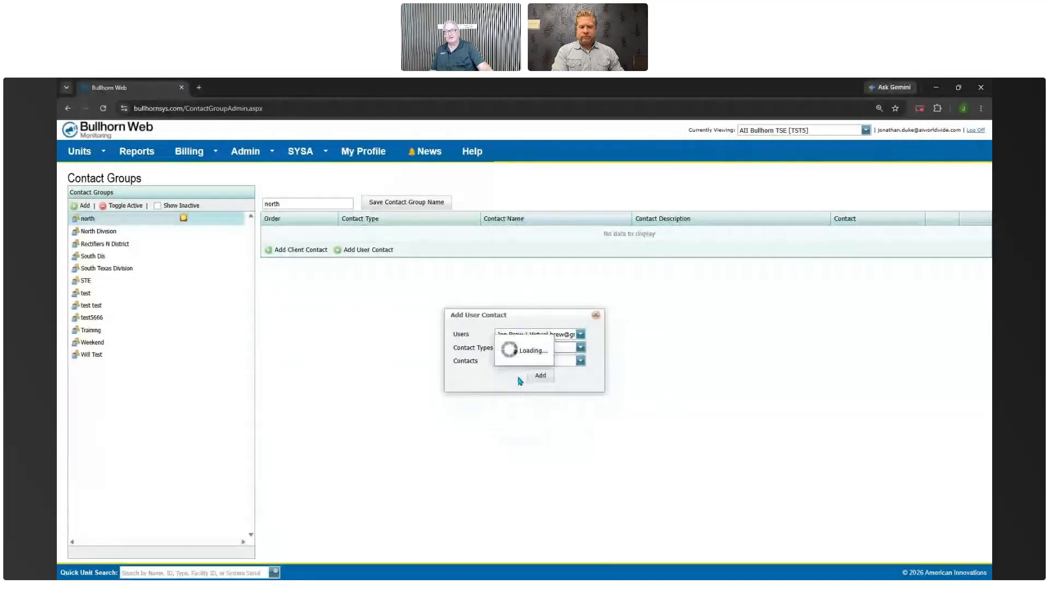
left_click(580, 361)
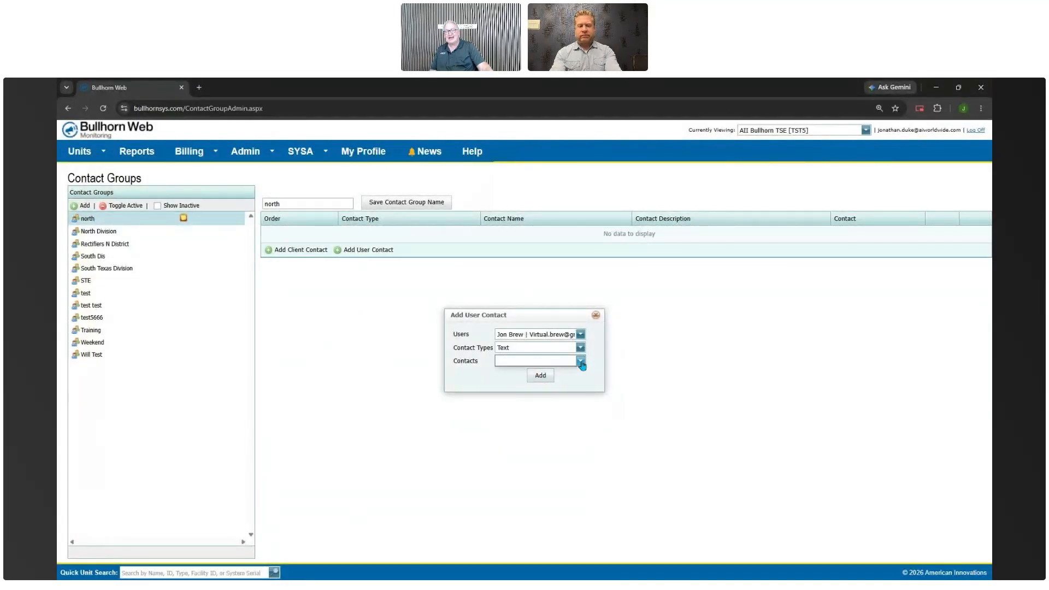
left_click(555, 372)
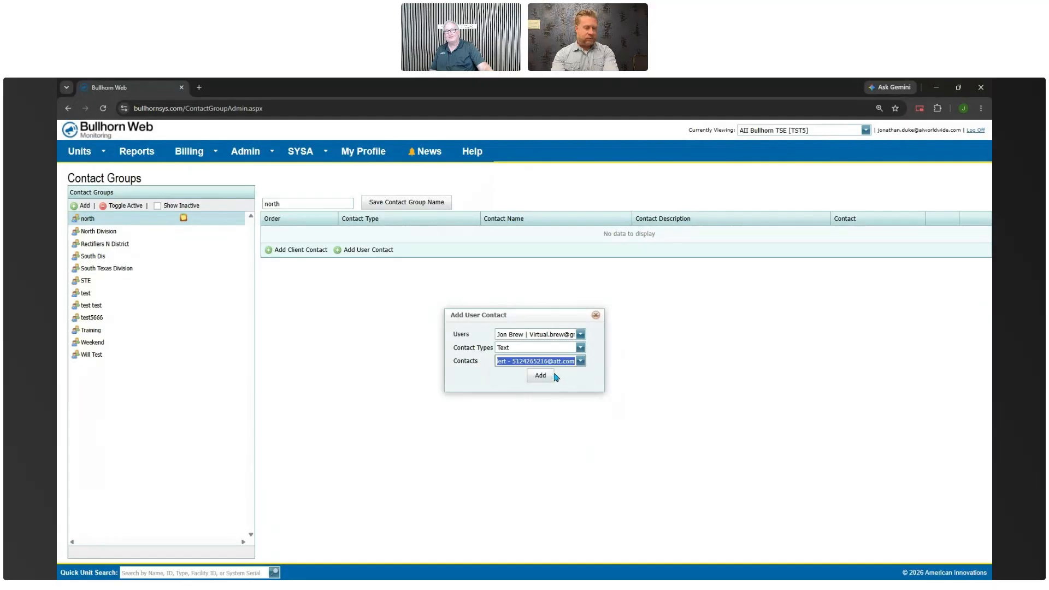
left_click(540, 376)
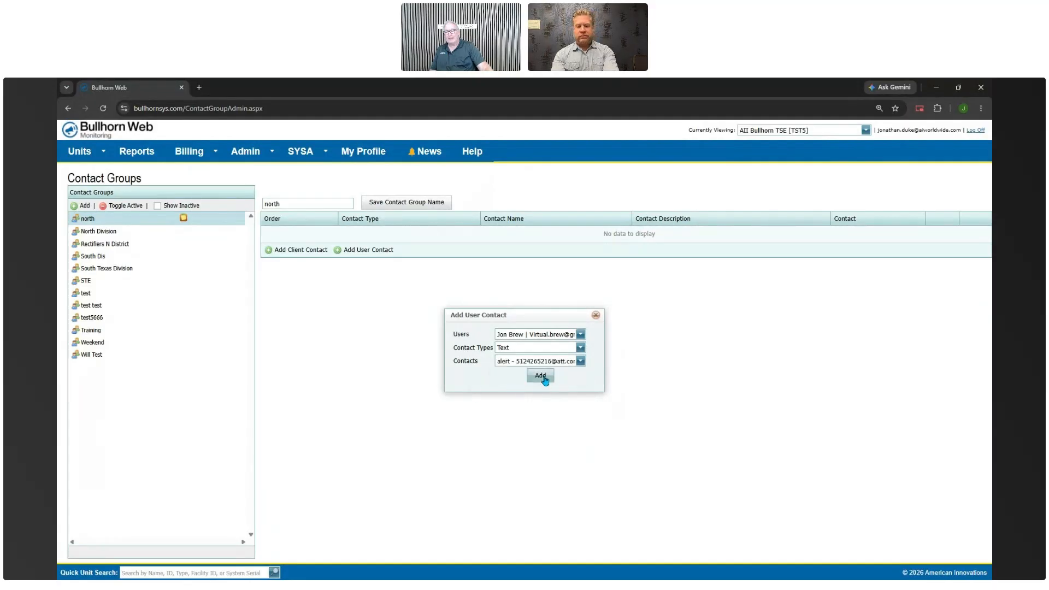